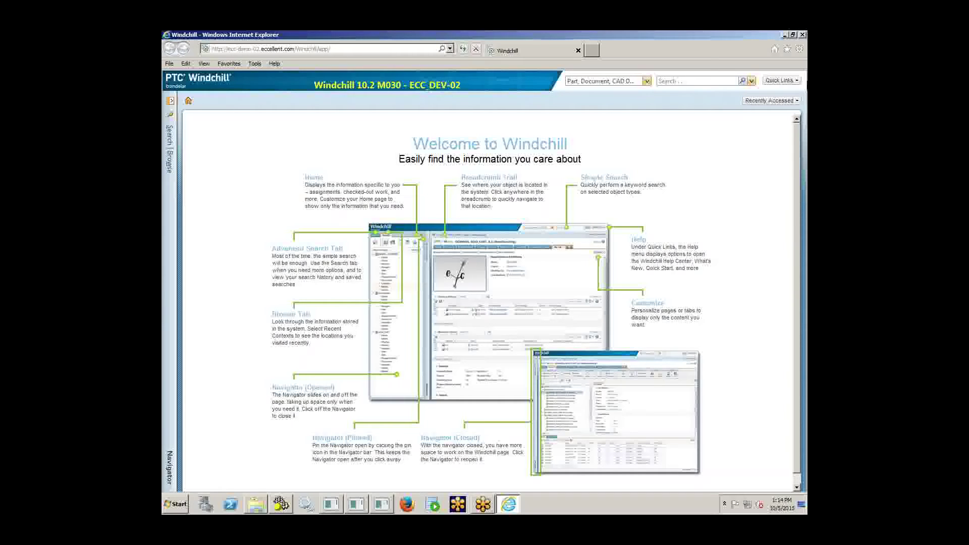
# Step: Open Manage Classifications under Classification Administration
pyautogui.click(789, 50)
pyautogui.click(752, 43)
pyautogui.click(172, 203)
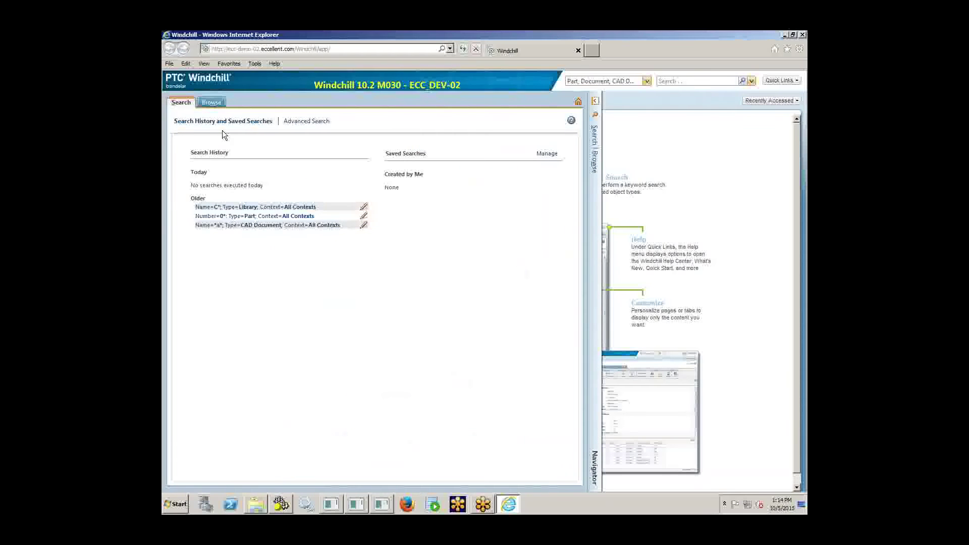
pyautogui.click(212, 102)
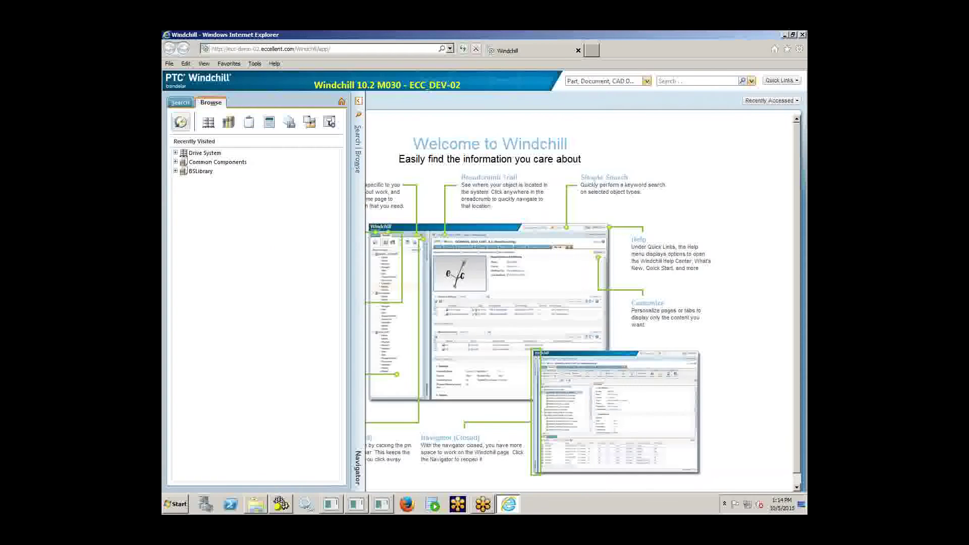
pyautogui.click(330, 123)
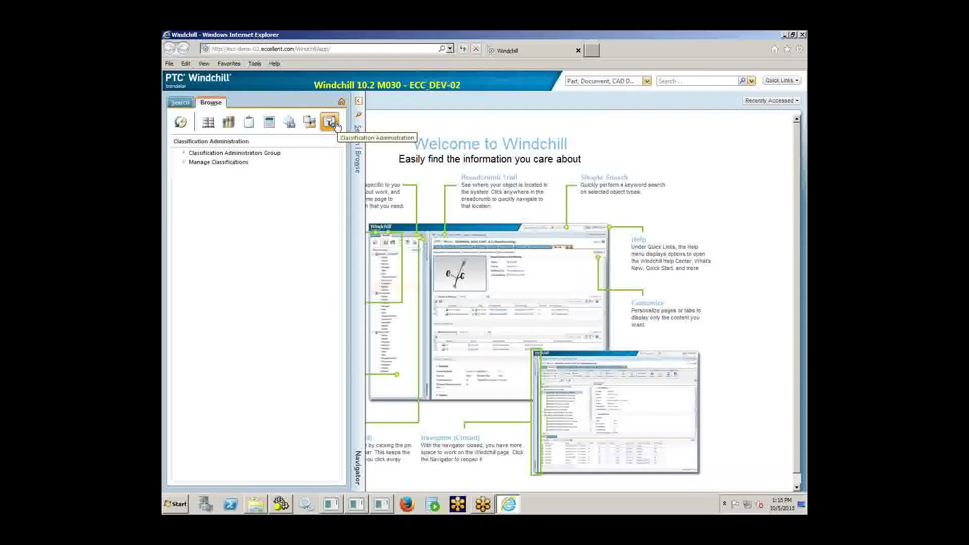
pyautogui.click(228, 163)
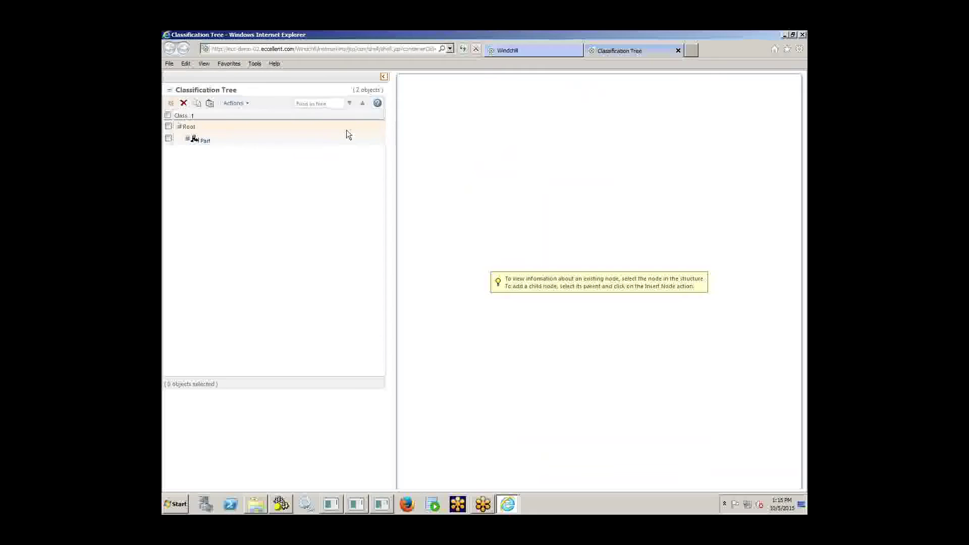
# Step: Expand the Part and Hardware classes and examine the Bolt class's attributes, including the details of Mass
pyautogui.click(188, 139)
pyautogui.click(196, 152)
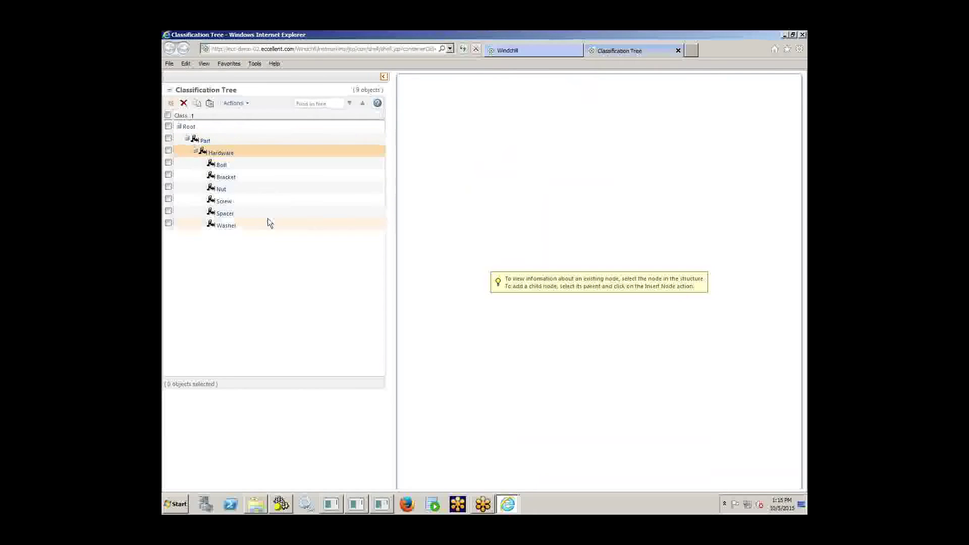
pyautogui.click(222, 165)
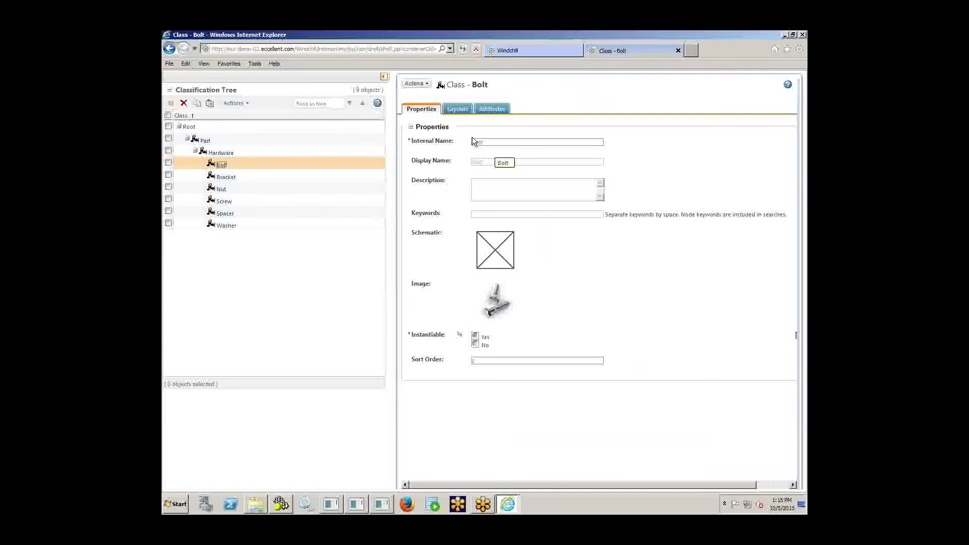
pyautogui.click(492, 110)
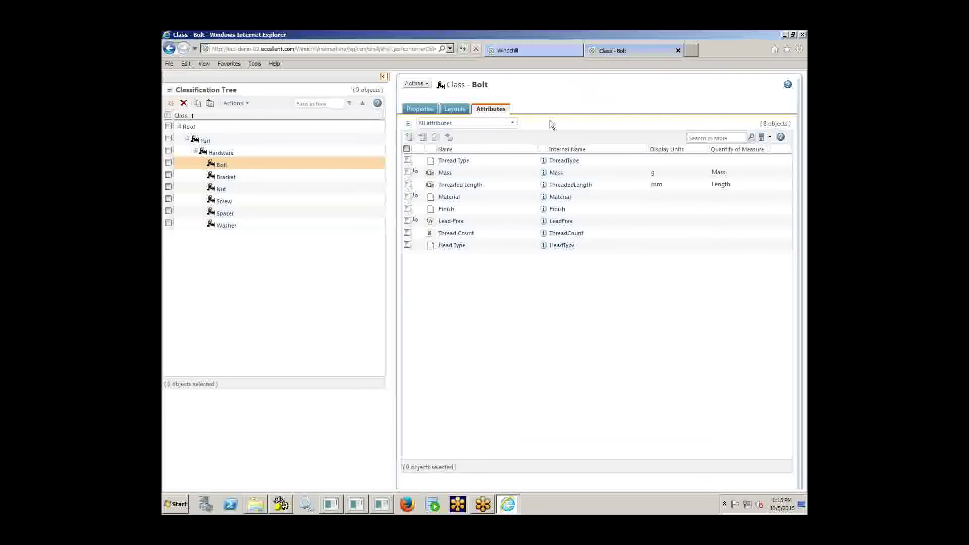
pyautogui.click(543, 174)
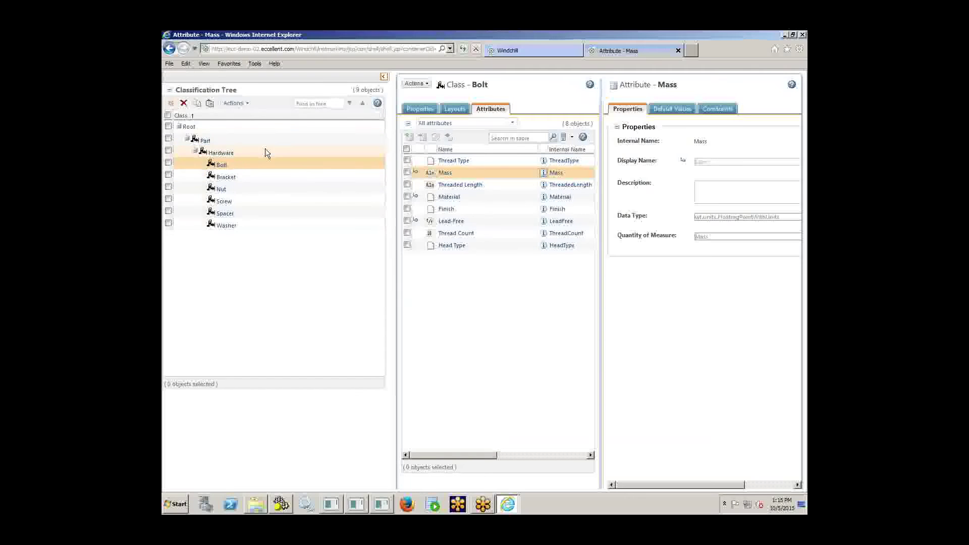
pyautogui.click(216, 143)
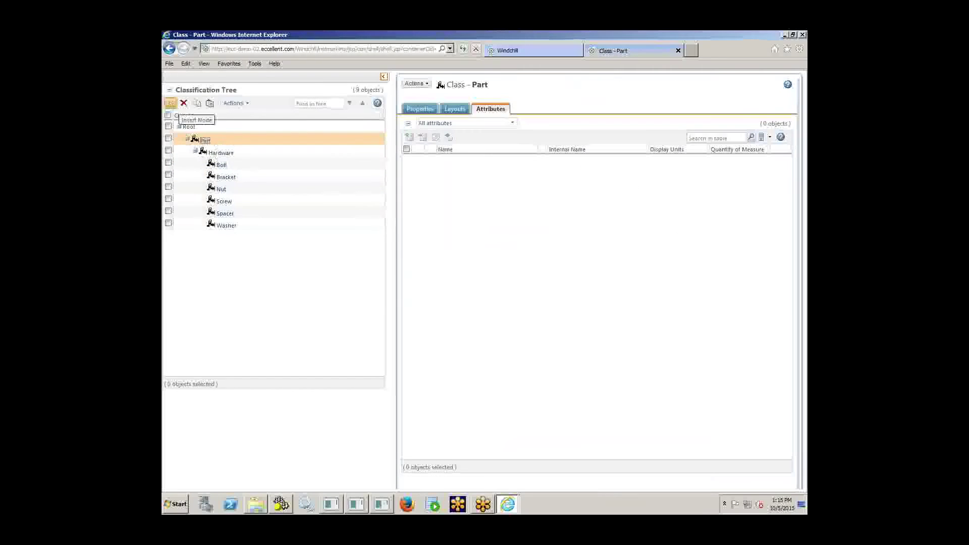
pyautogui.click(171, 107)
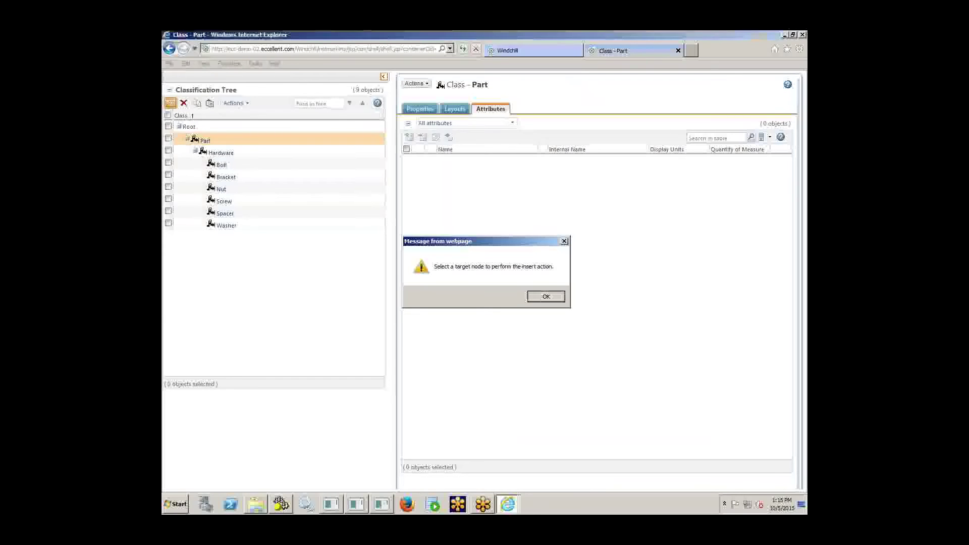
pyautogui.press('Return')
pyautogui.click(169, 138)
pyautogui.click(171, 104)
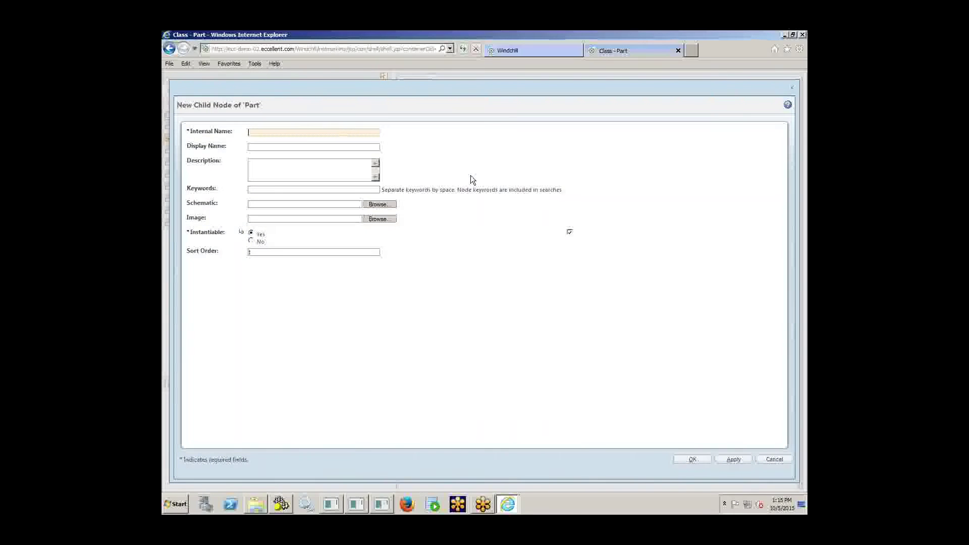
pyautogui.click(775, 459)
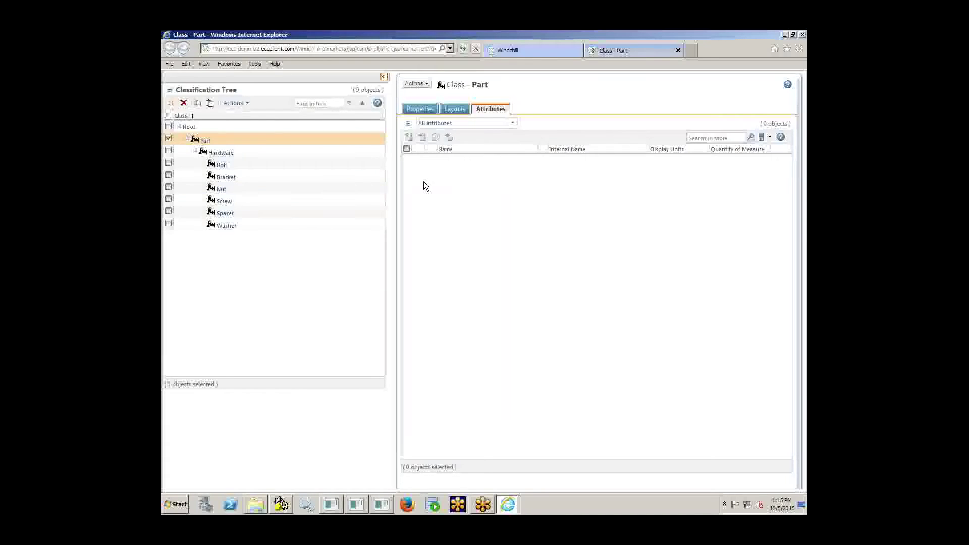
pyautogui.click(168, 139)
# Step: Close the classification tree and open the folders of the Common Components library
pyautogui.click(679, 50)
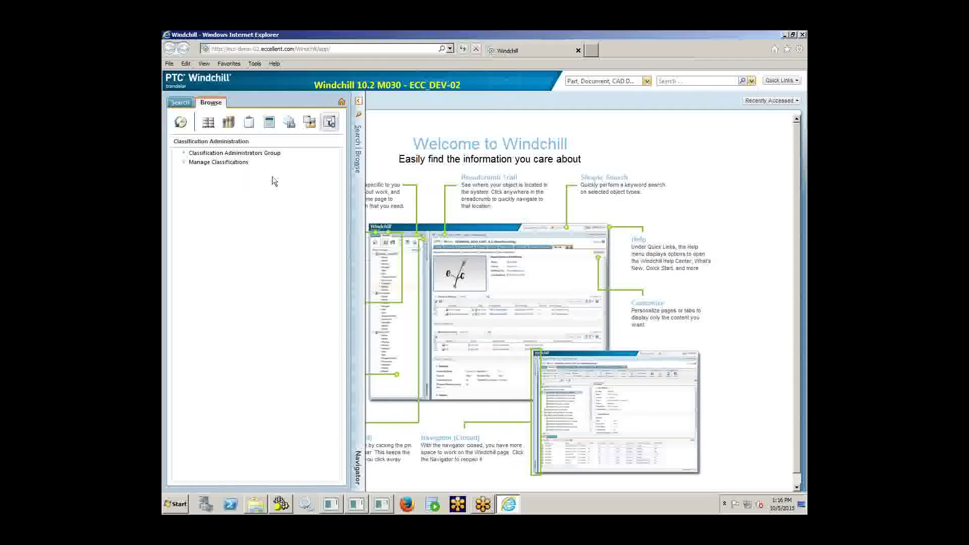
pyautogui.click(228, 123)
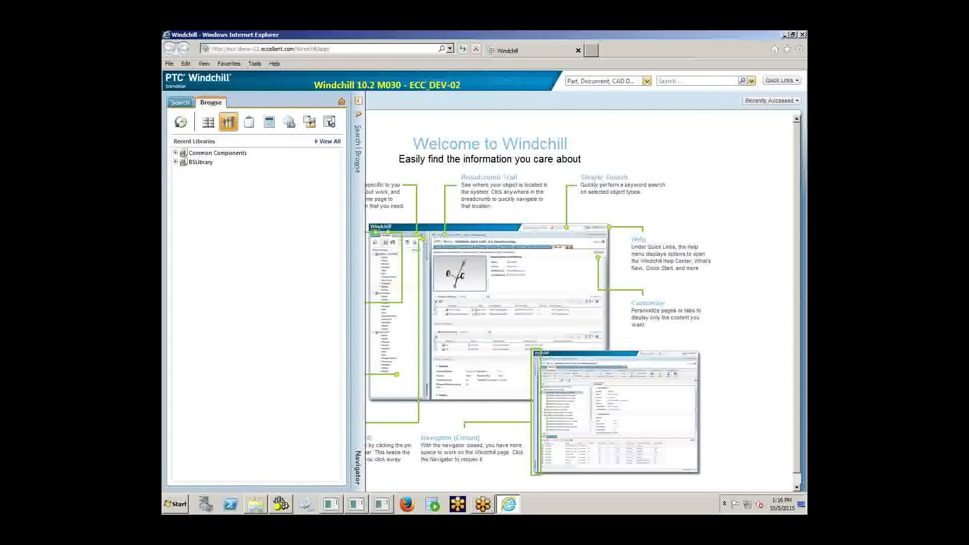
pyautogui.click(176, 153)
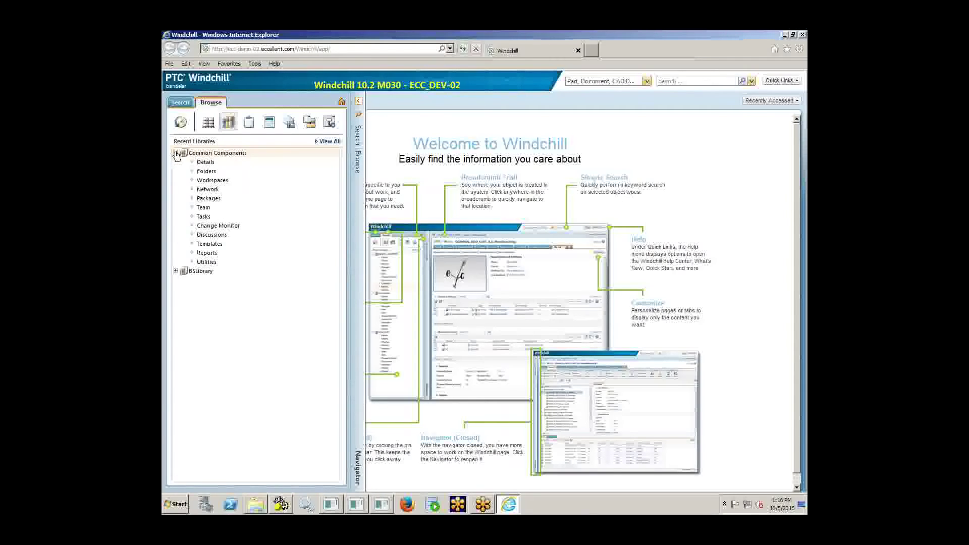
pyautogui.click(207, 171)
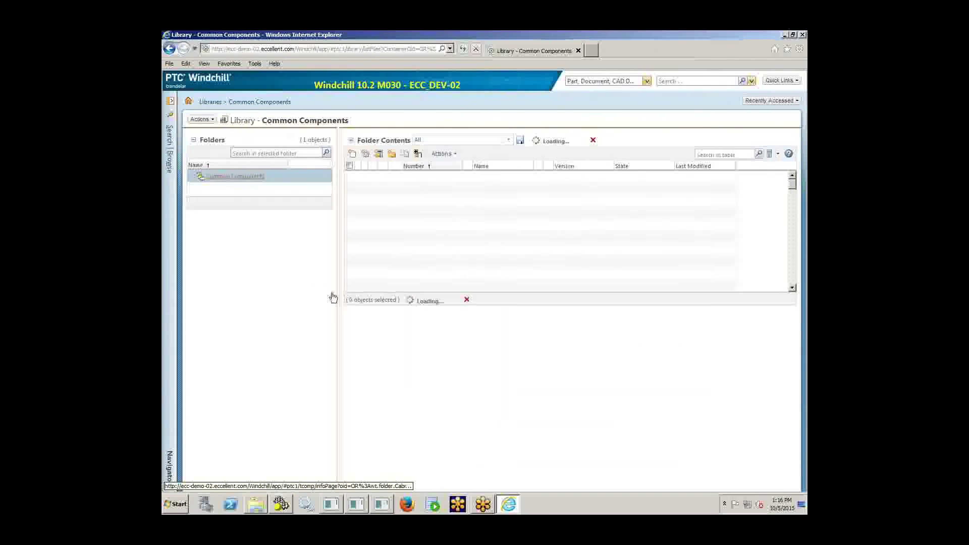
# Step: Start a new part of type Part with DemoWorkshopPart as both its number and its name
pyautogui.click(367, 155)
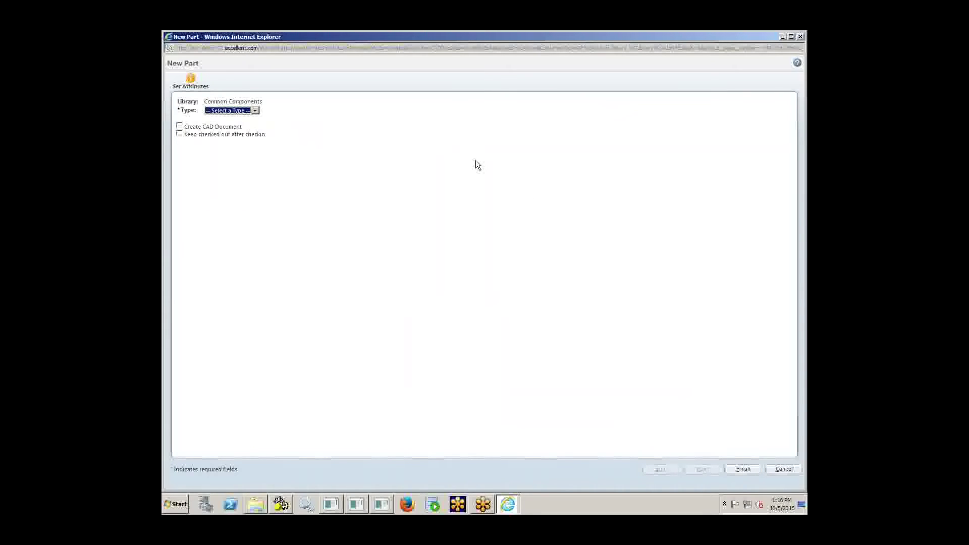
pyautogui.click(255, 111)
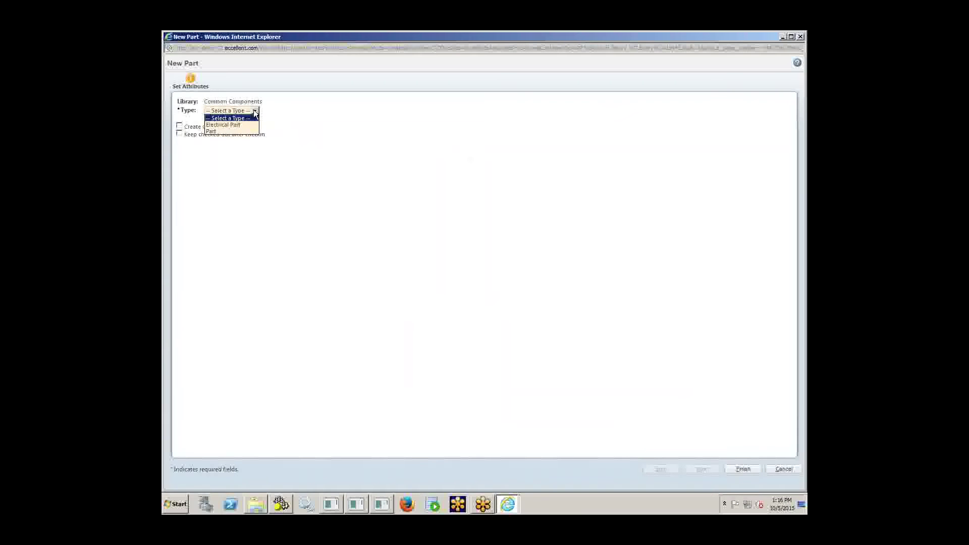
pyautogui.click(235, 131)
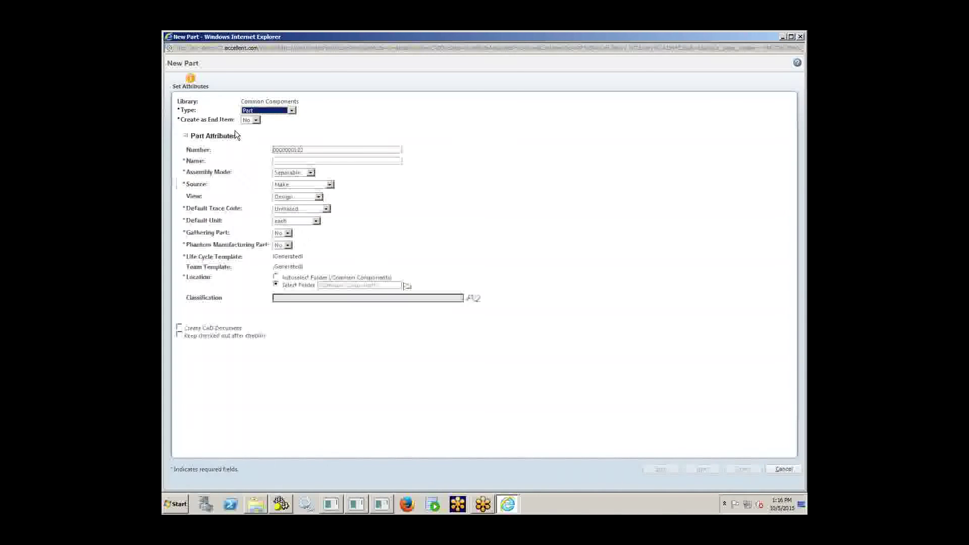
pyautogui.click(292, 149)
pyautogui.doubleClick(291, 149)
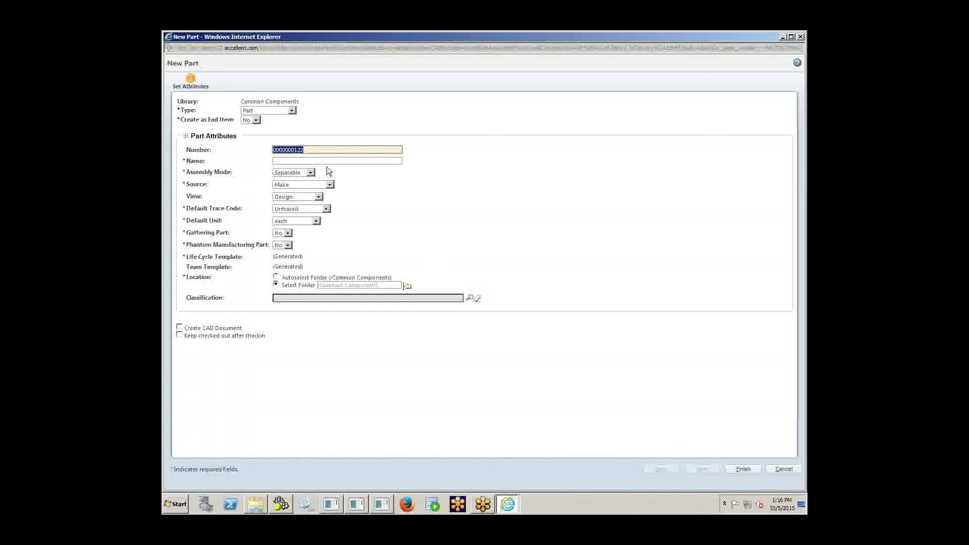
pyautogui.write('DemoWorkshopPart')
pyautogui.moveTo(355, 150); pyautogui.dragTo(260, 149)
pyautogui.hotkey('ctrl', 'c')
pyautogui.click(342, 161)
pyautogui.hotkey('ctrl', 'v')
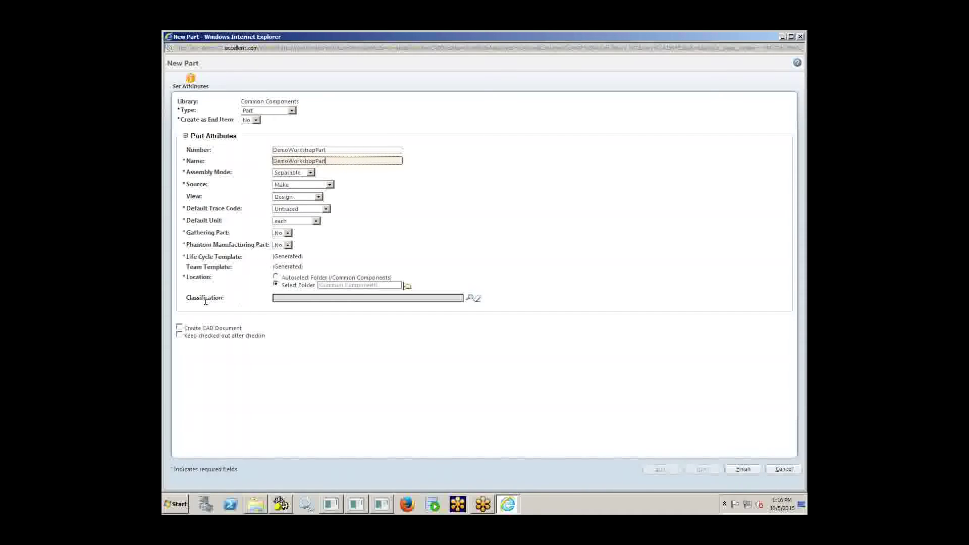
# Step: Classify the new part as Bolt under the Hardware class
pyautogui.click(471, 299)
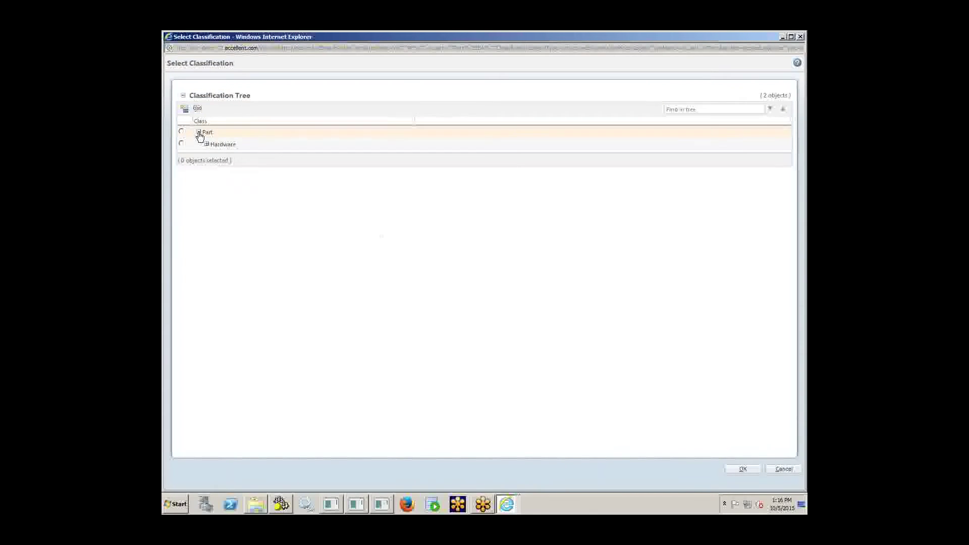
pyautogui.click(207, 143)
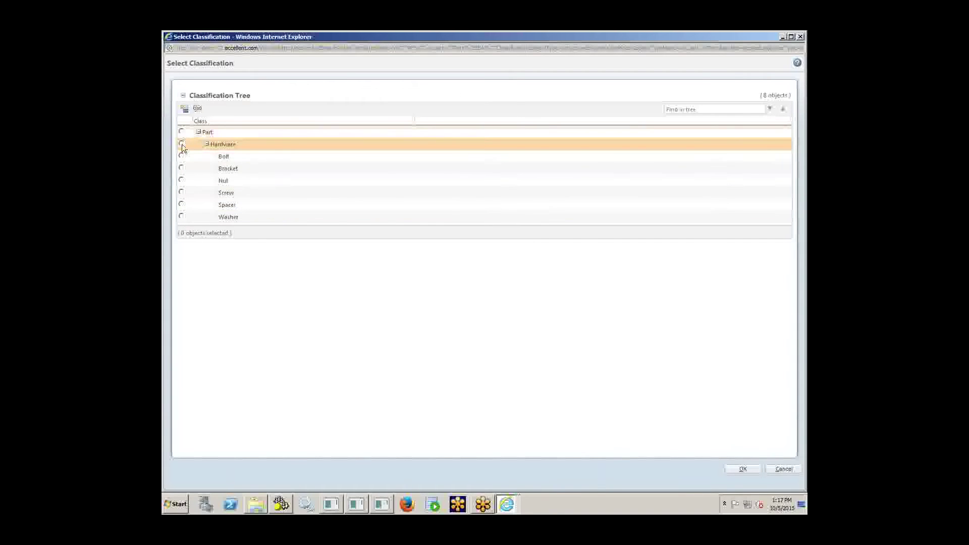
pyautogui.click(182, 167)
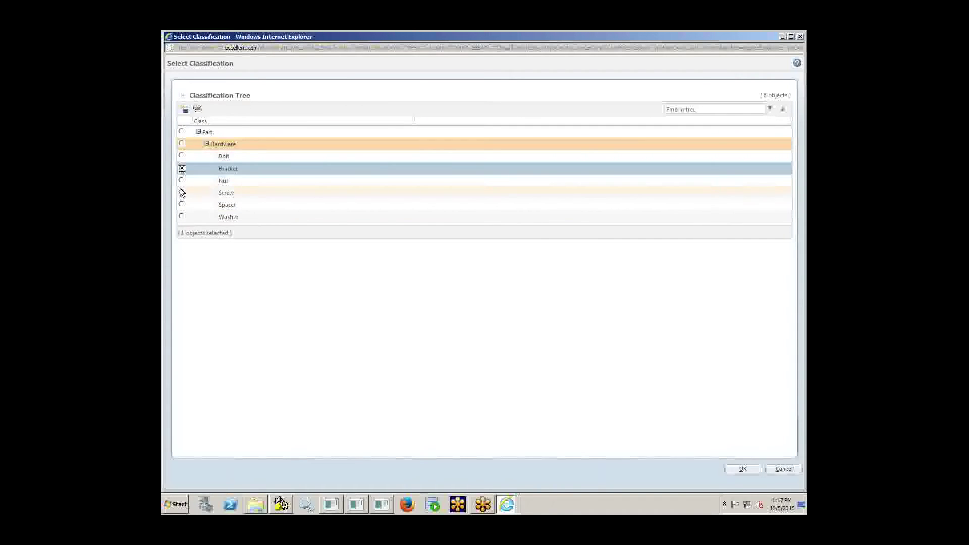
pyautogui.click(181, 191)
pyautogui.click(182, 181)
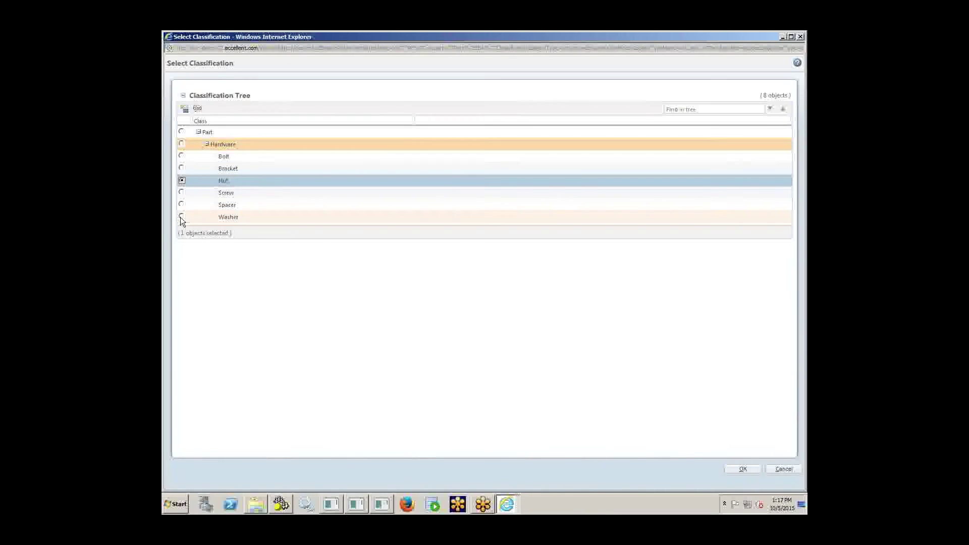
pyautogui.click(181, 217)
pyautogui.click(183, 205)
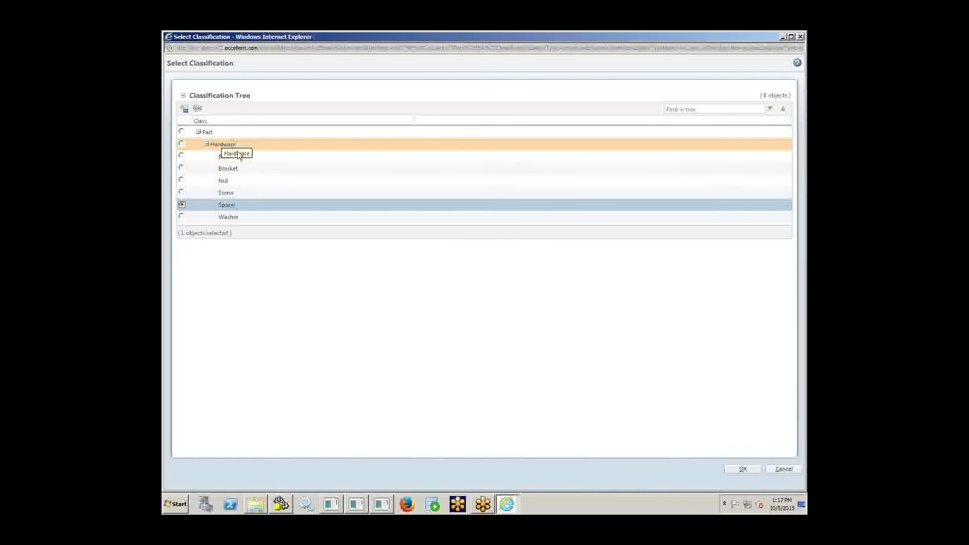
pyautogui.click(182, 157)
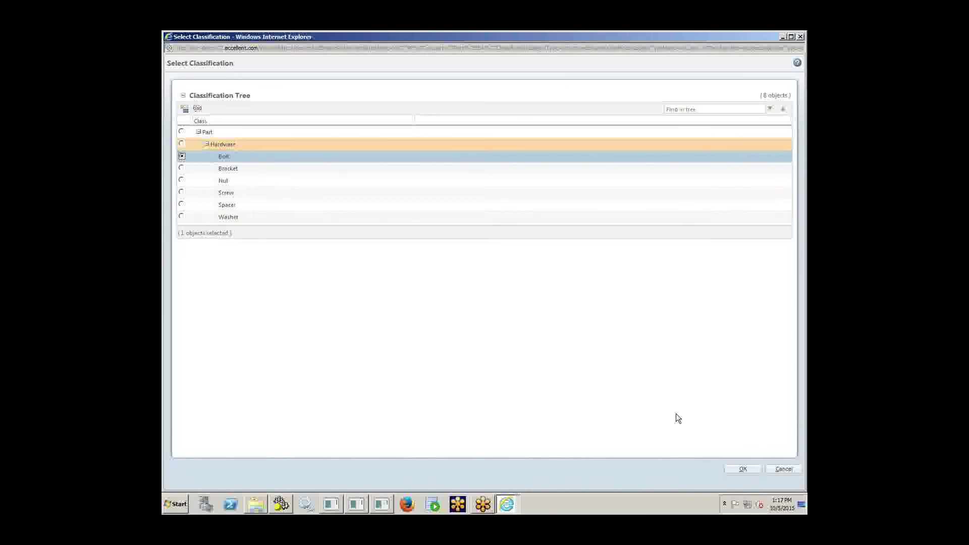
pyautogui.click(742, 470)
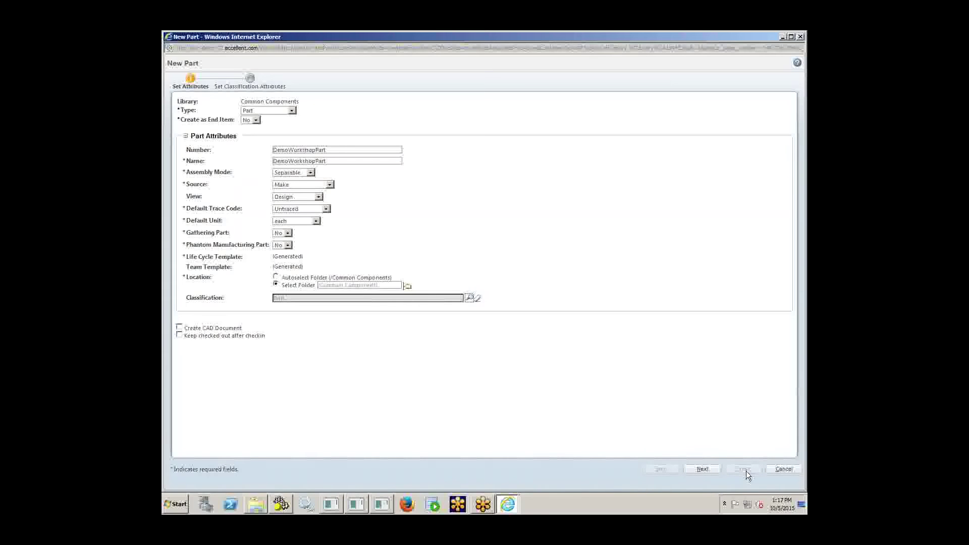
# Step: In the classification attributes, set Lead-Free to Yes, Mass to 200 g and Material to Steel
pyautogui.click(703, 469)
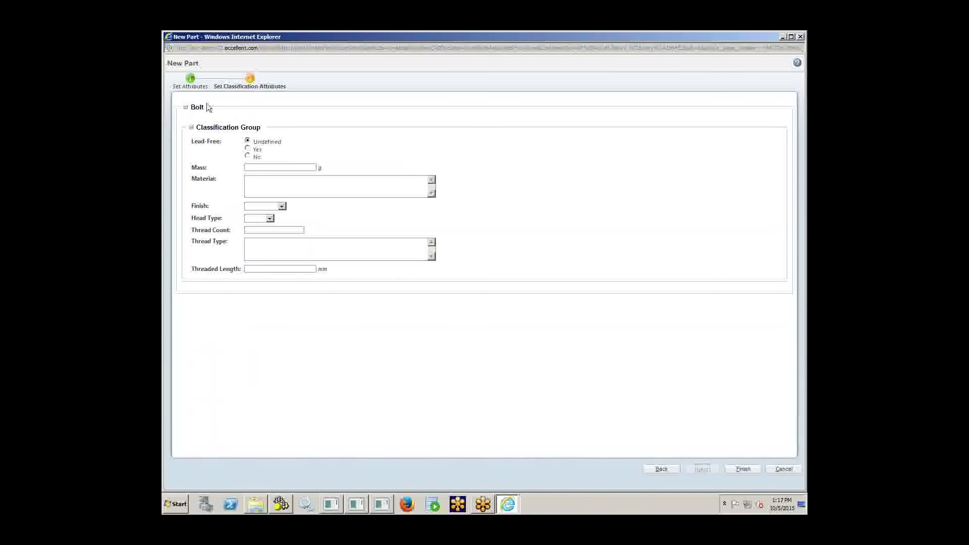
pyautogui.click(248, 148)
pyautogui.click(270, 166)
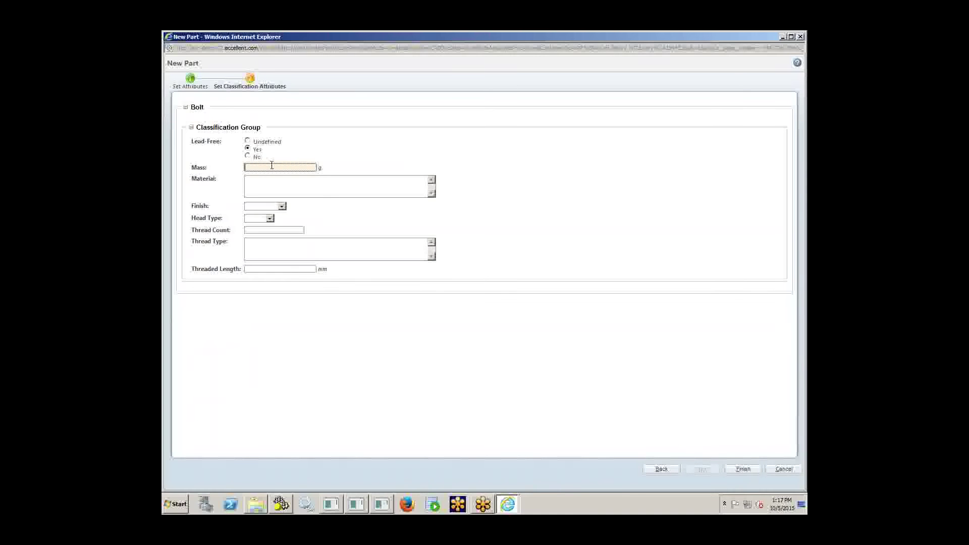
pyautogui.write('200')
pyautogui.click(287, 188)
pyautogui.write('Steel')
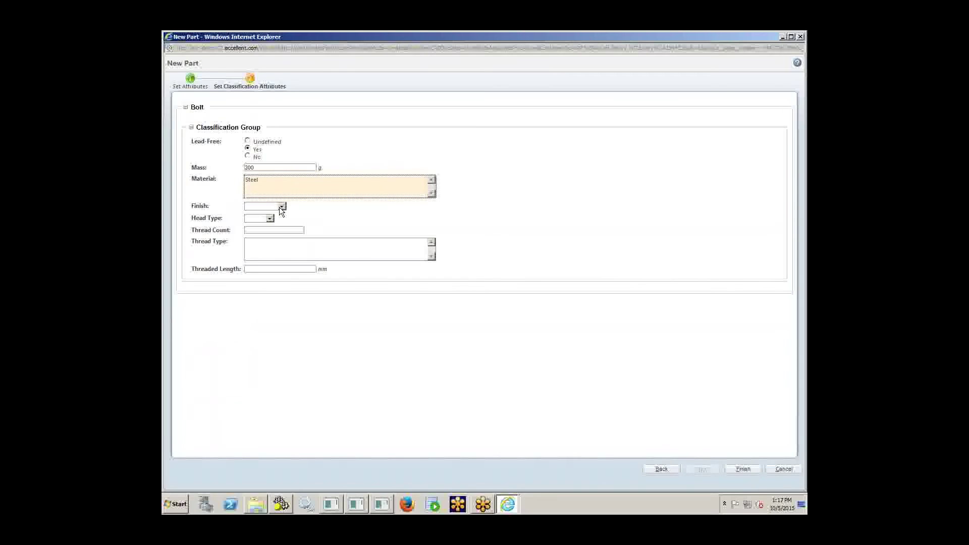
# Step: Set the bolt's finish to Steel Plated and its head type to Square
pyautogui.click(281, 206)
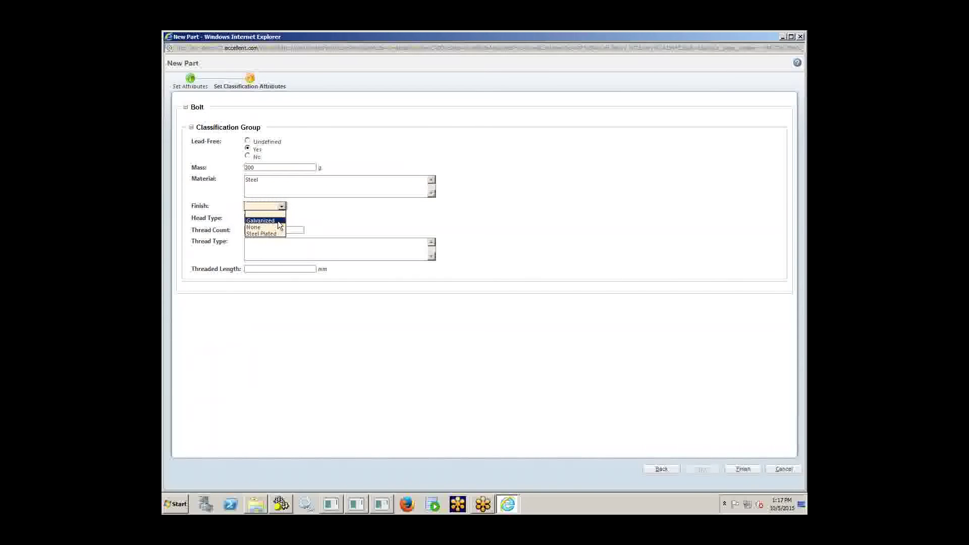
pyautogui.click(277, 234)
pyautogui.click(282, 206)
pyautogui.click(280, 204)
pyautogui.click(270, 218)
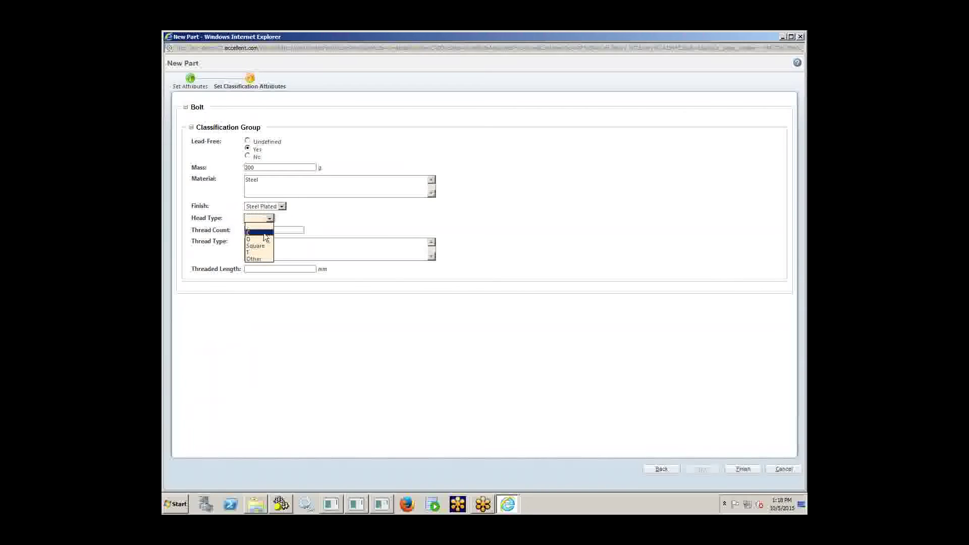
# Step: Set the bolt's thread count to 40 and its thread type to UNF
pyautogui.click(275, 230)
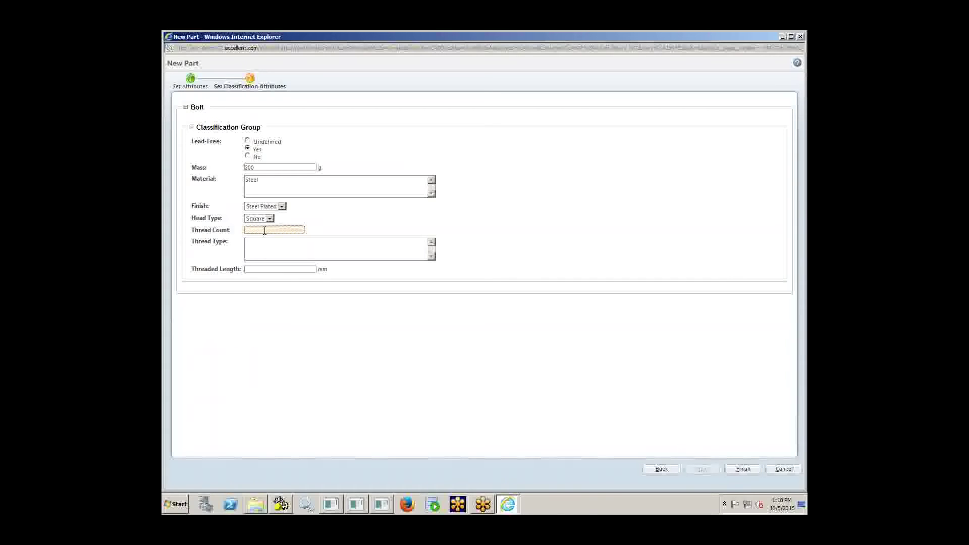
pyautogui.write('40')
pyautogui.click(296, 244)
pyautogui.write('UNF')
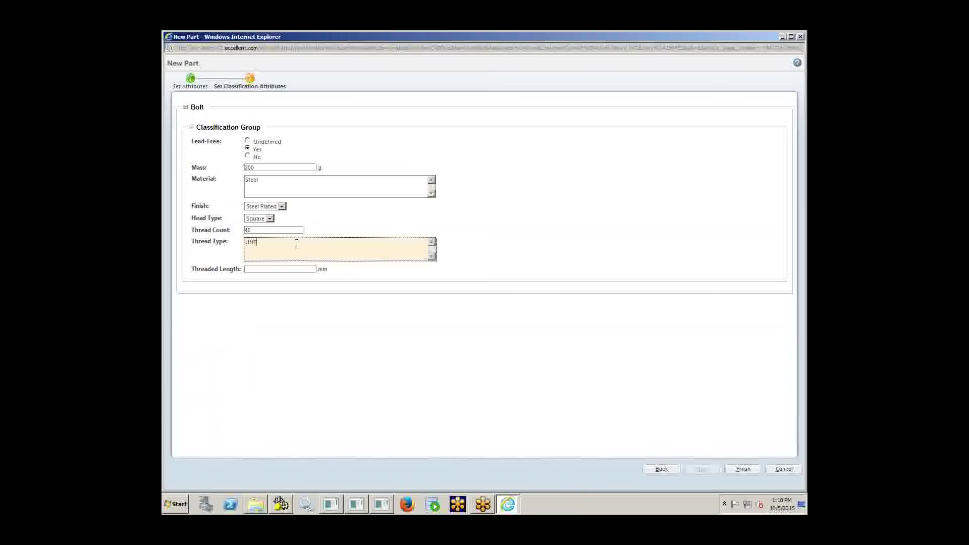
# Step: Finish creating the new bolt part with thread type UNF-2A and a threaded length of 50 mm
pyautogui.write('-@A')
pyautogui.click(291, 268)
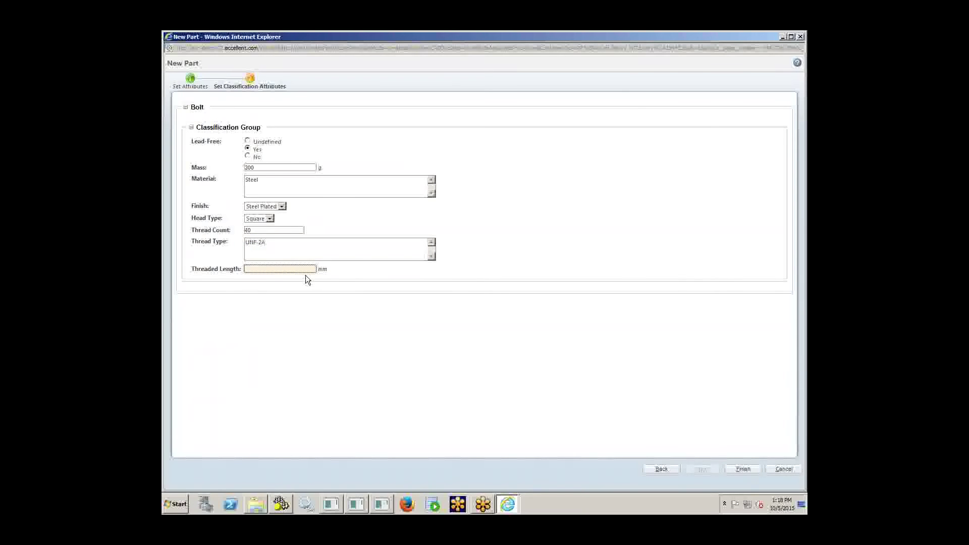
pyautogui.write('50')
pyautogui.click(549, 202)
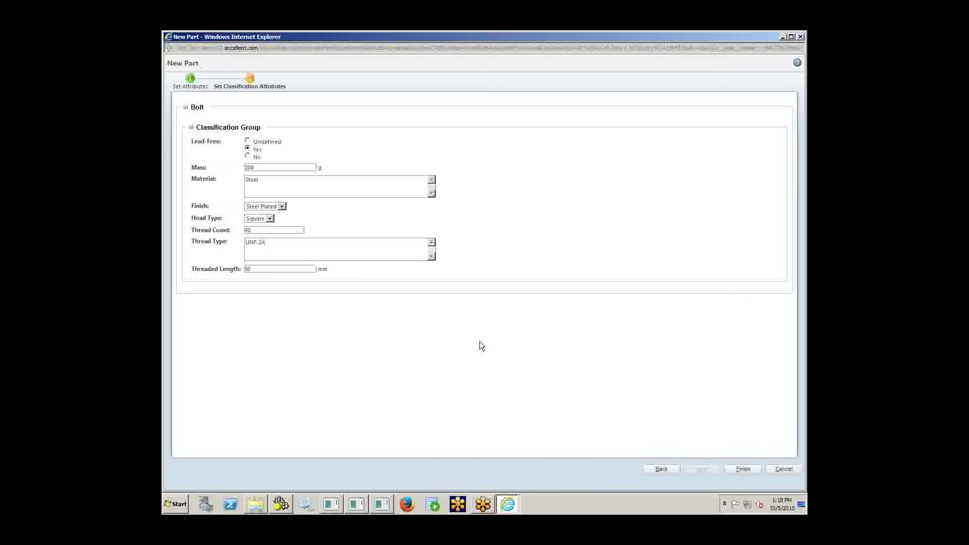
pyautogui.click(740, 469)
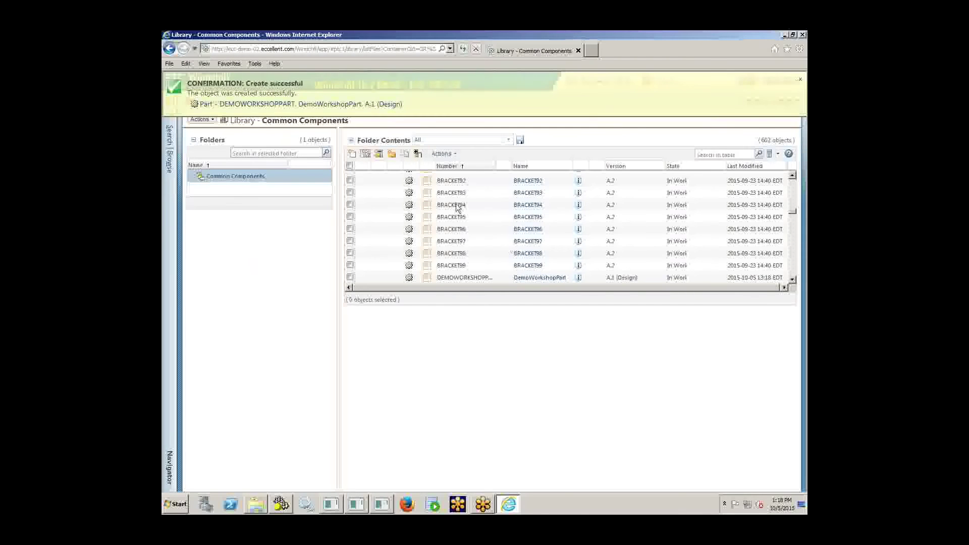
# Step: Open the newly created part's details and review its Bolt classification attributes
pyautogui.click(292, 104)
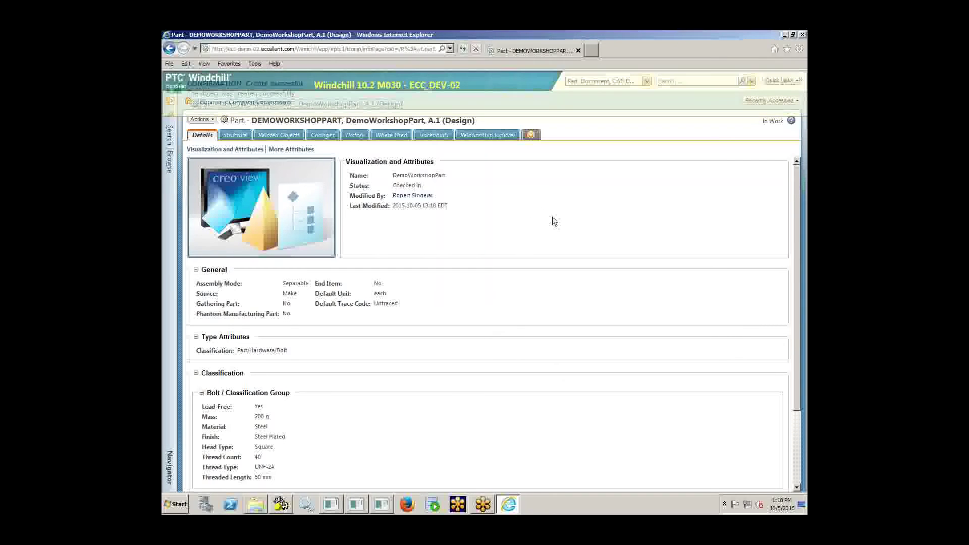
pyautogui.scroll(-2, 358, 442)
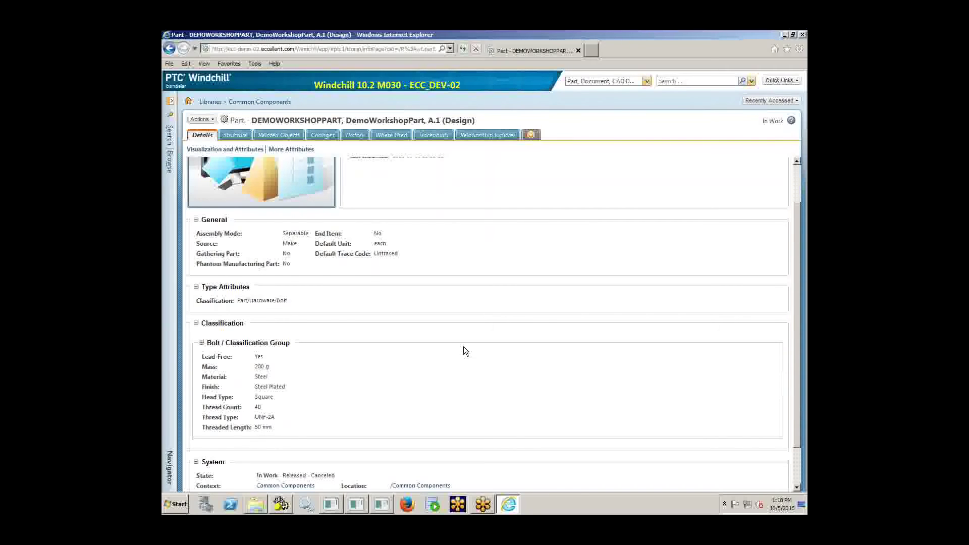
pyautogui.scroll(2, 465, 352)
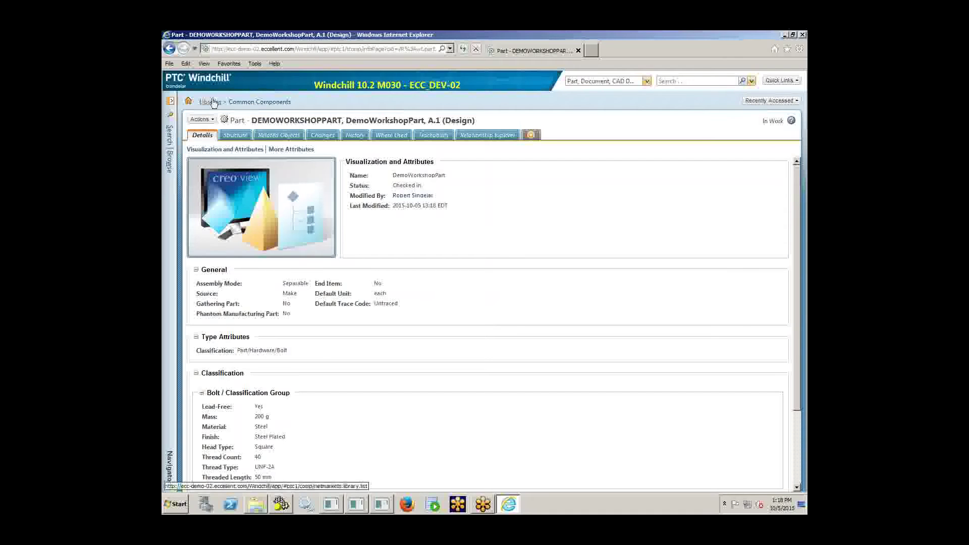
# Step: Return to the Common Components library and check out NUT4 for editing
pyautogui.click(240, 103)
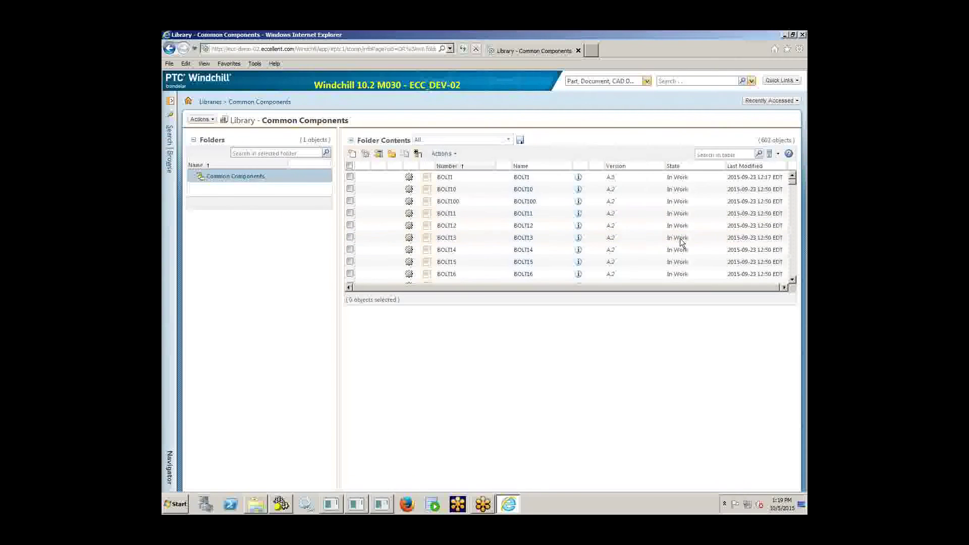
pyautogui.moveTo(792, 181); pyautogui.dragTo(793, 217)
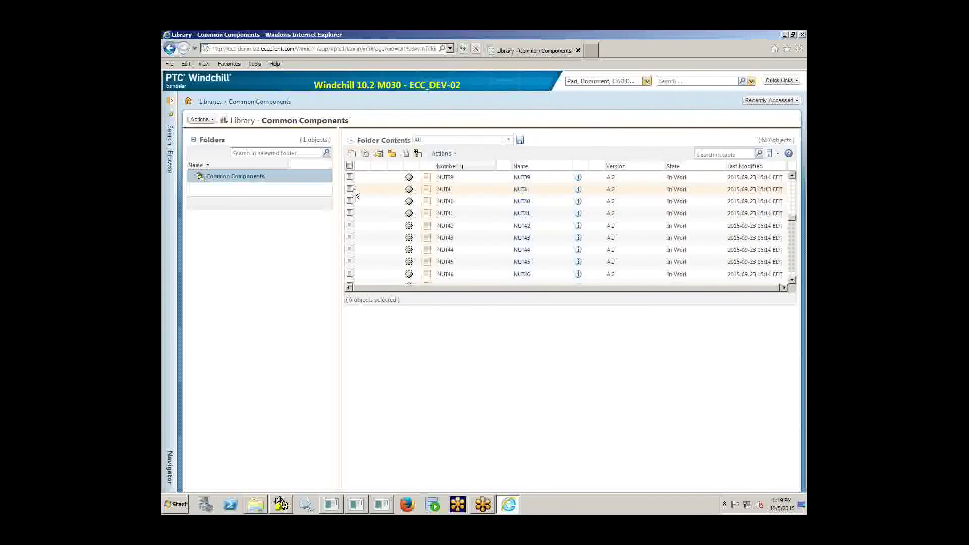
pyautogui.rightClick(481, 190)
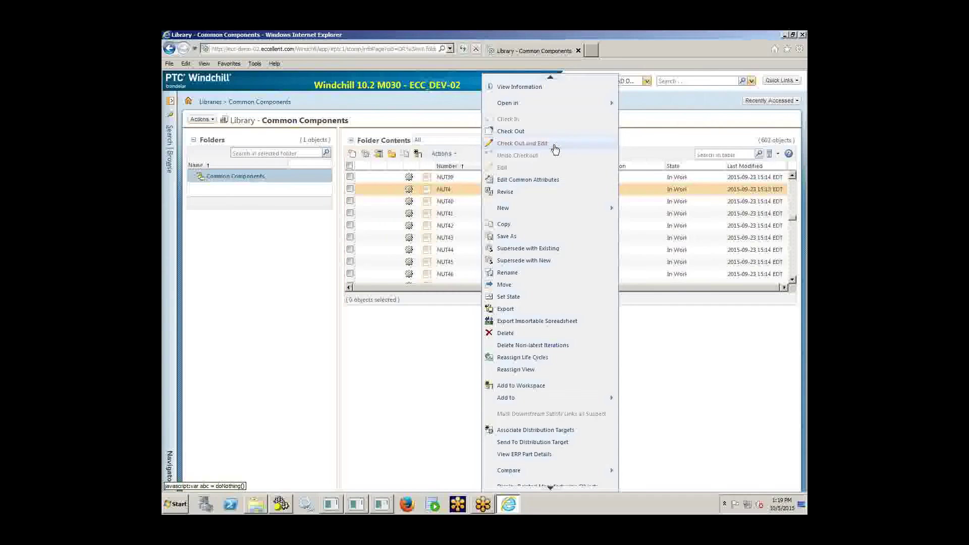
pyautogui.click(555, 147)
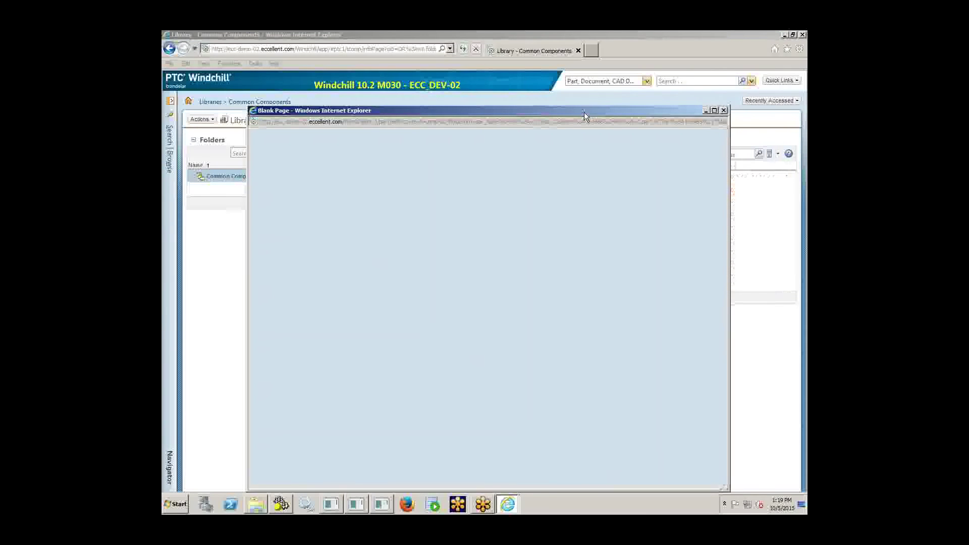
pyautogui.moveTo(584, 112); pyautogui.dragTo(577, 87)
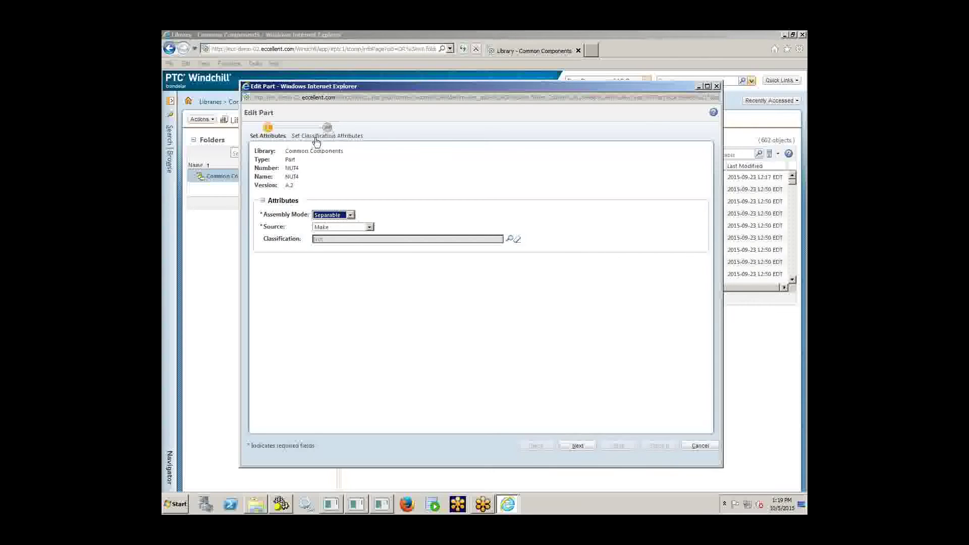
# Step: In NUT4's classification attributes, set the nut shape to Square
pyautogui.click(578, 446)
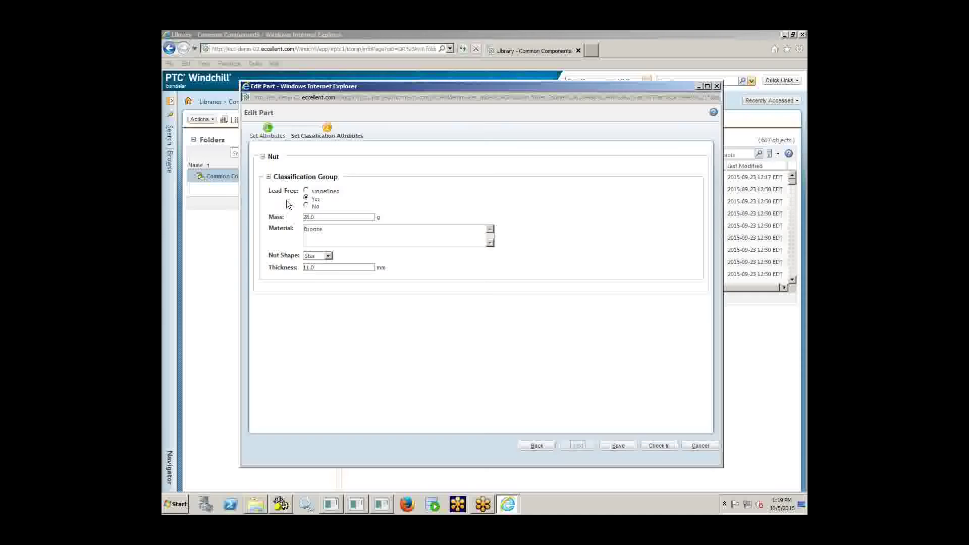
pyautogui.click(327, 256)
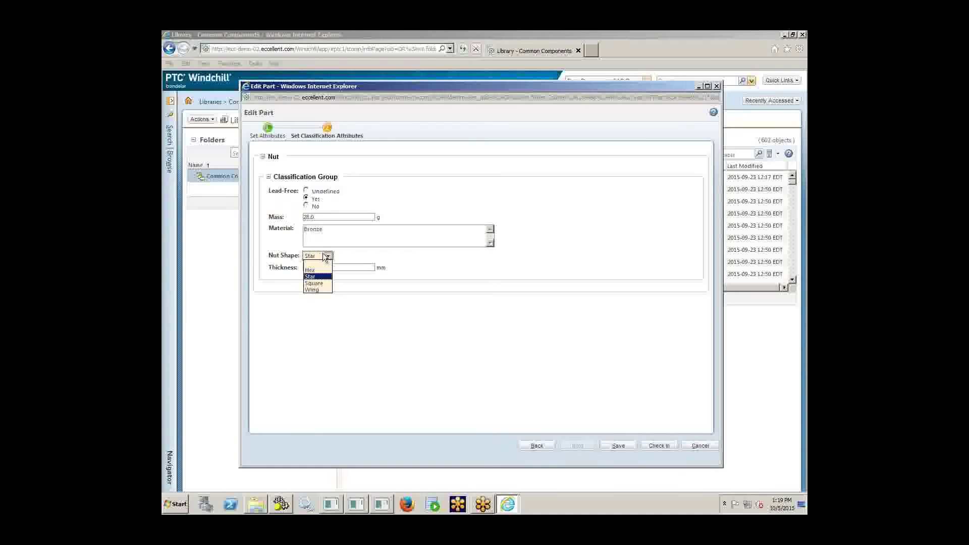
pyautogui.click(321, 283)
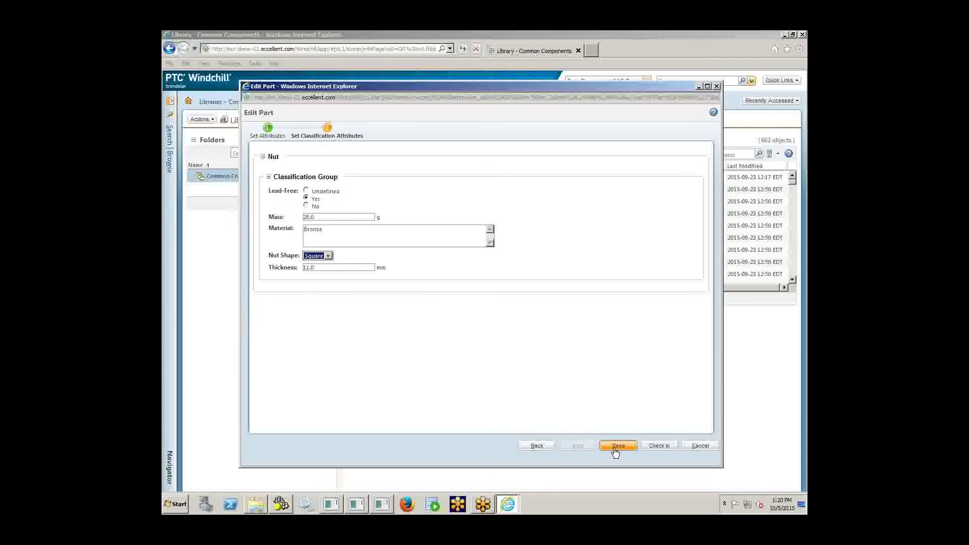
# Step: Check in NUT4 with the comment "Corrected shape from Star to Square"
pyautogui.click(652, 448)
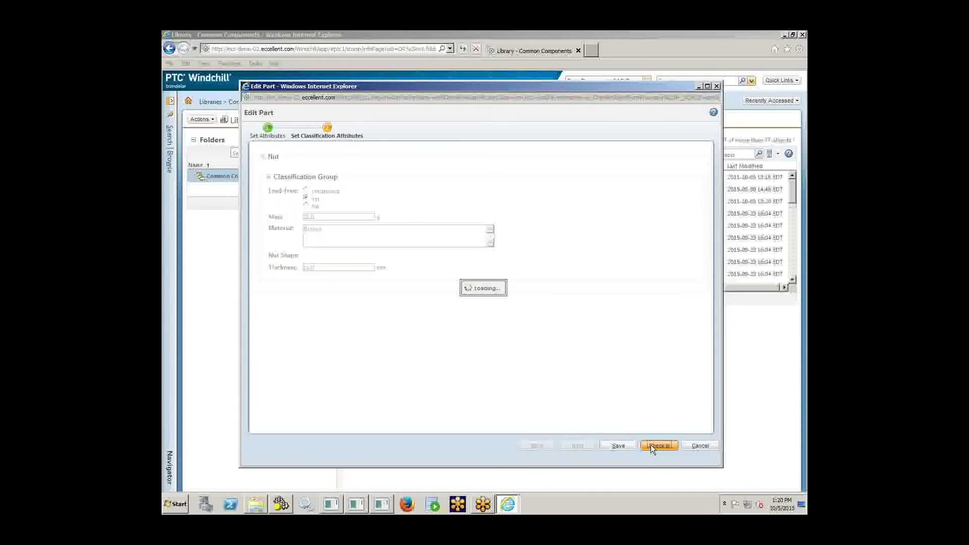
pyautogui.click(396, 145)
pyautogui.write('Conrected sha')
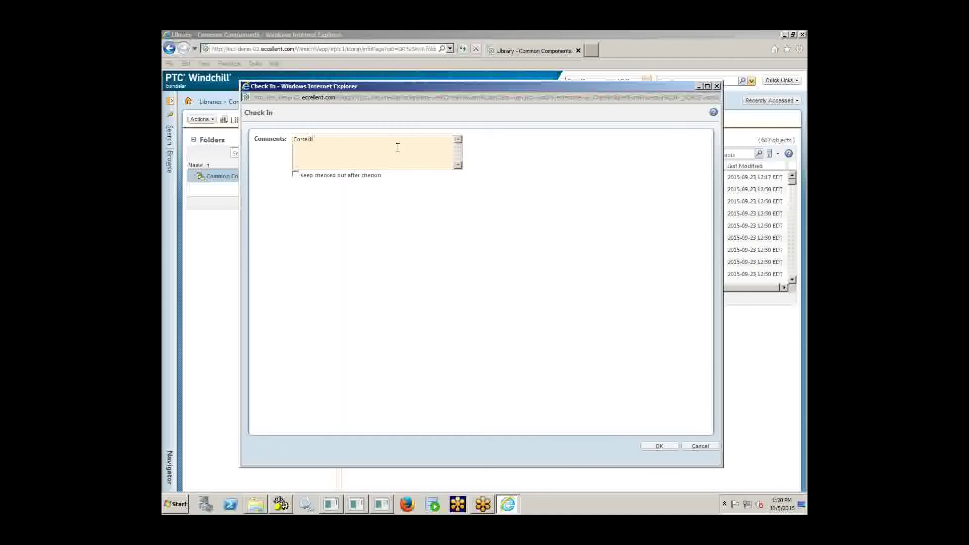
pyautogui.write('pe from S')
pyautogui.write('tart ')
pyautogui.write('to Square')
pyautogui.click(659, 446)
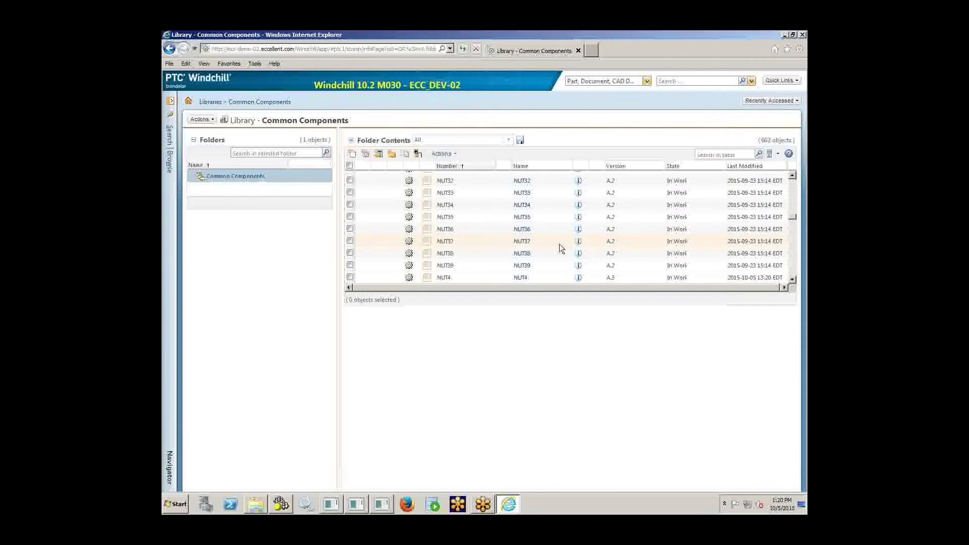
# Step: Open NUT4's information page from the library contents to review its classification attributes
pyautogui.scroll(2, 646, 256)
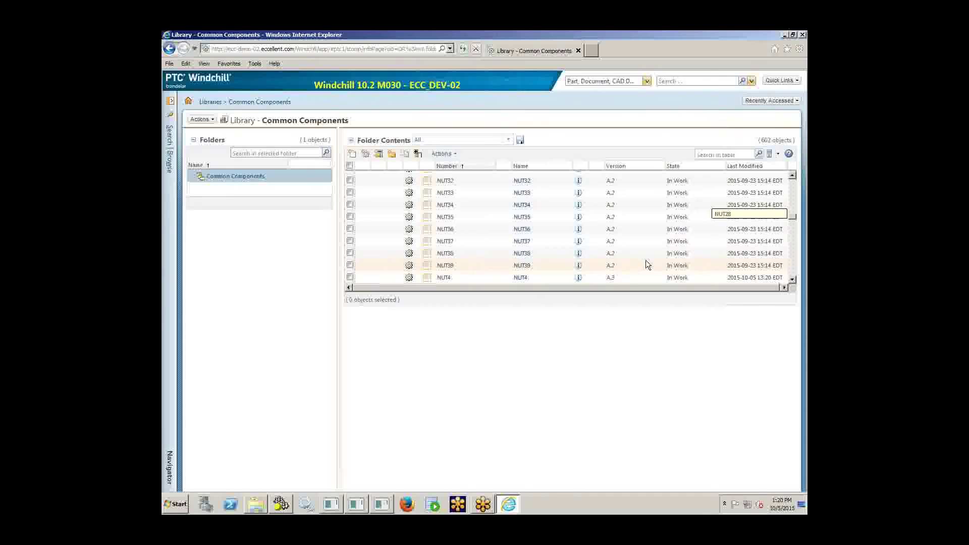
pyautogui.scroll(-3, 588, 275)
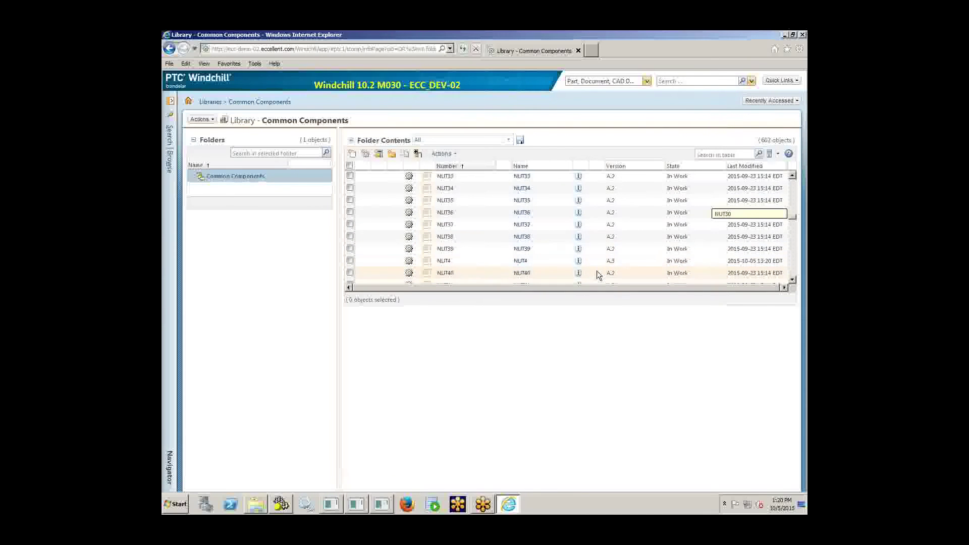
pyautogui.click(579, 262)
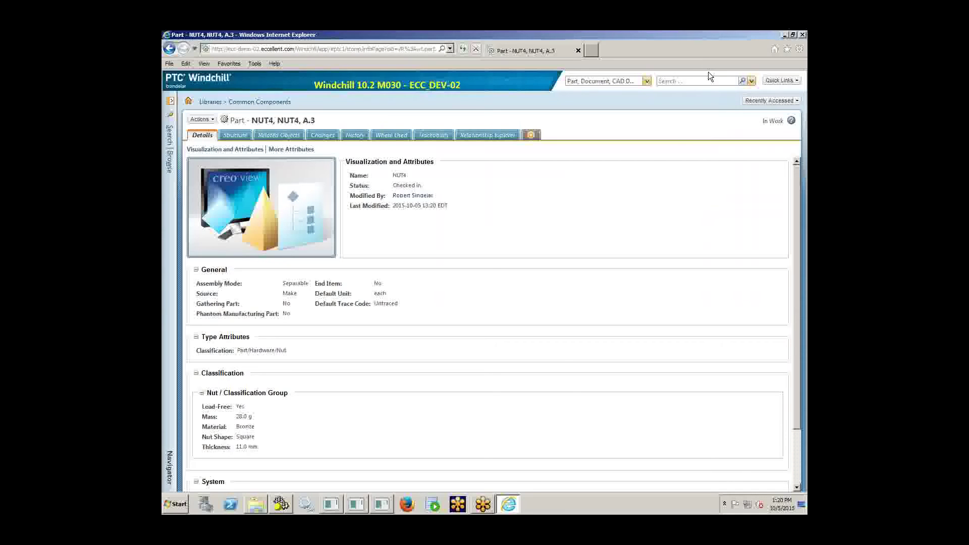
# Step: Start a classification search and browse through Hardware to the Bolt class's search criteria
pyautogui.click(752, 80)
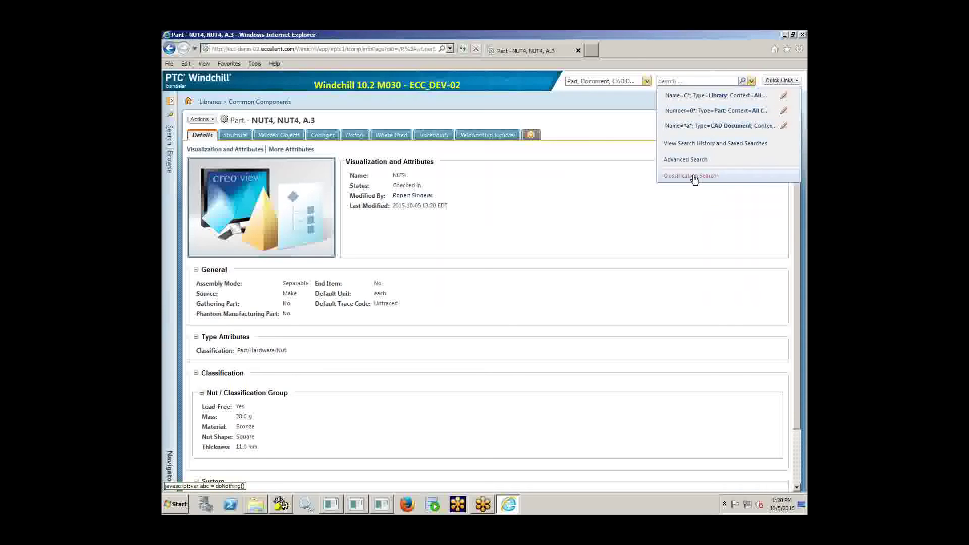
pyautogui.click(695, 177)
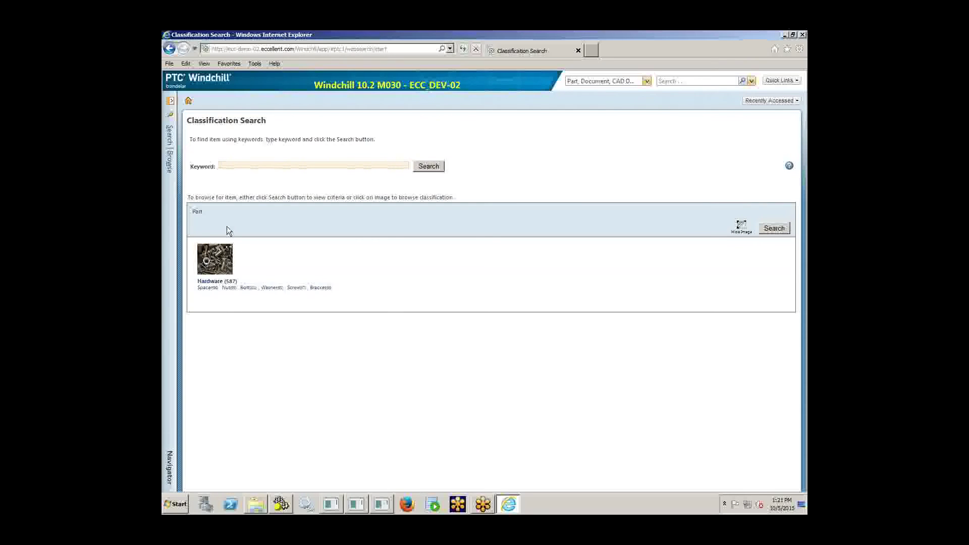
pyautogui.click(194, 214)
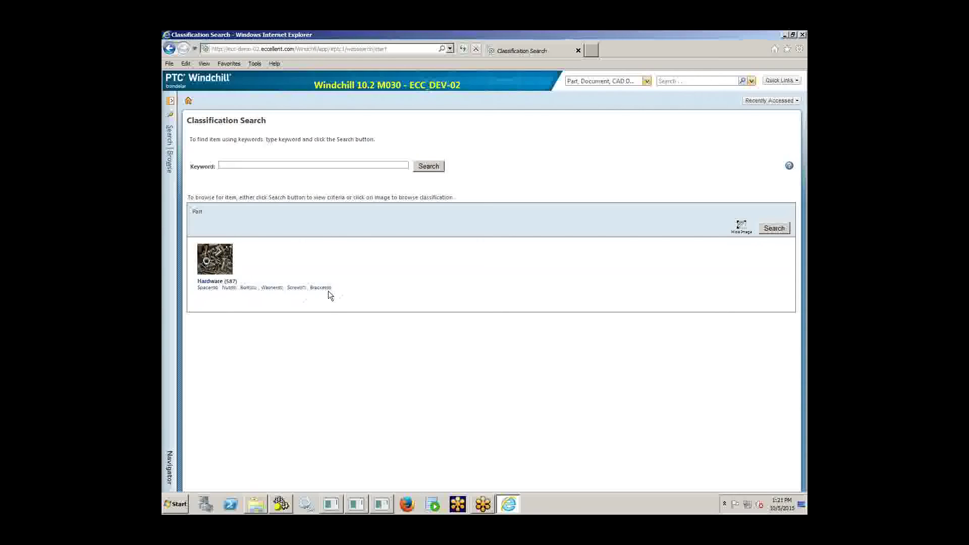
pyautogui.click(210, 281)
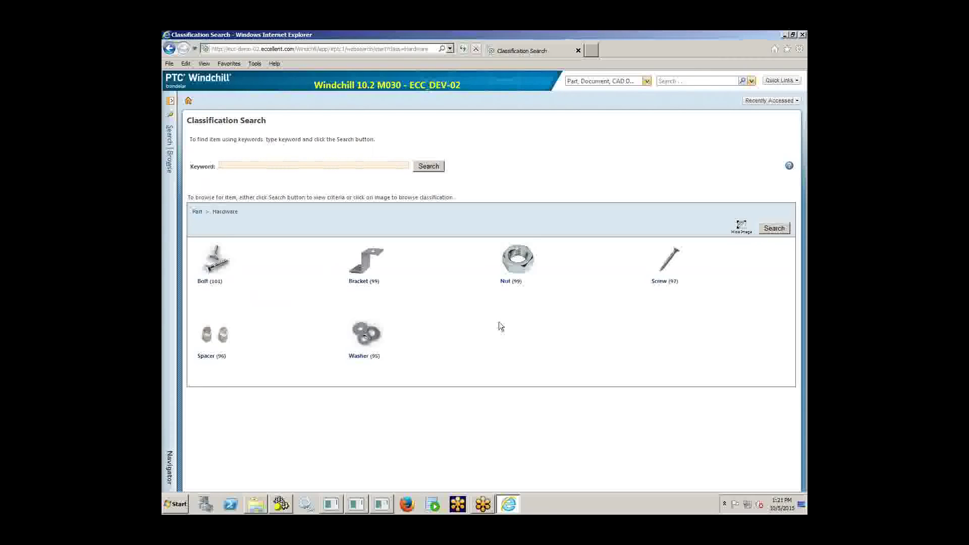
pyautogui.click(203, 284)
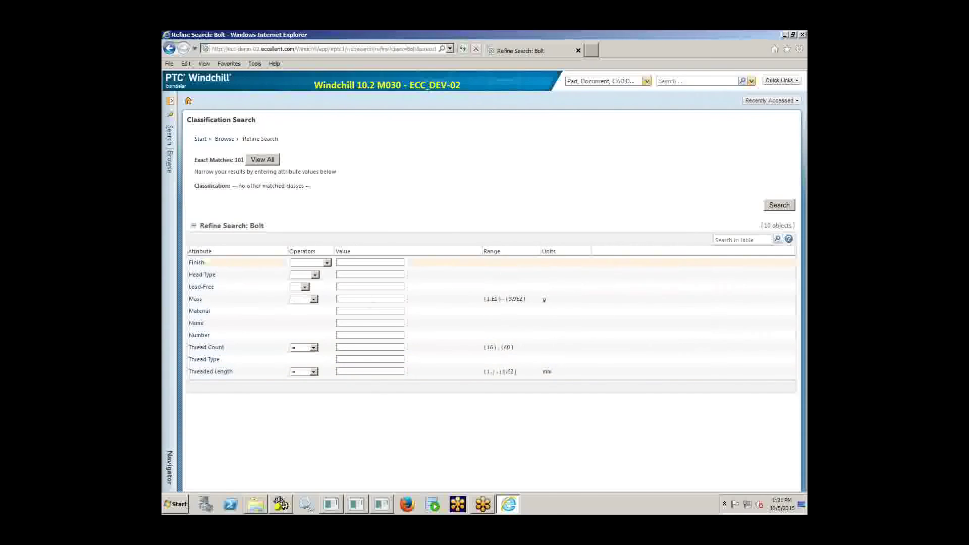
# Step: View all parts classified as Bolt and widen the Name column of the results table
pyautogui.moveTo(192, 161); pyautogui.dragTo(265, 163)
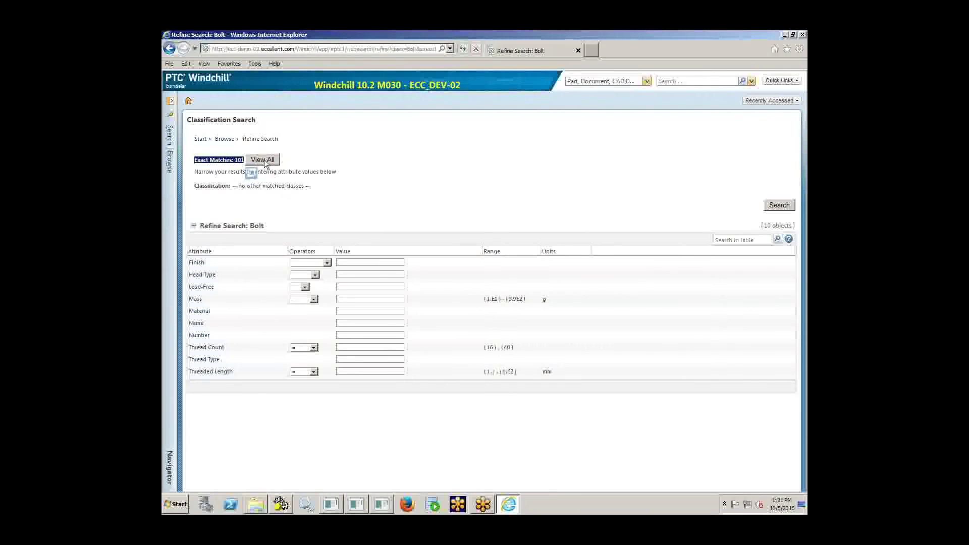
pyautogui.click(264, 160)
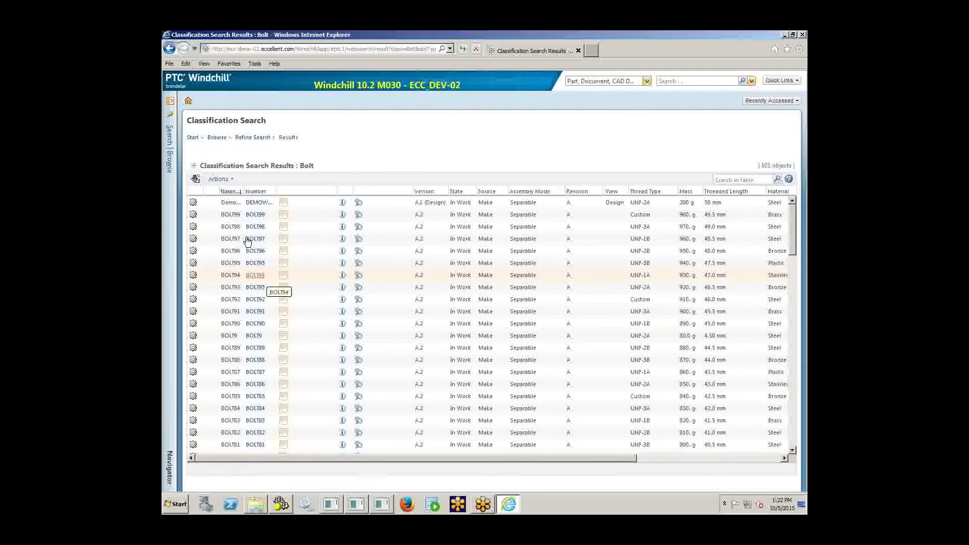
pyautogui.moveTo(242, 191); pyautogui.dragTo(269, 191)
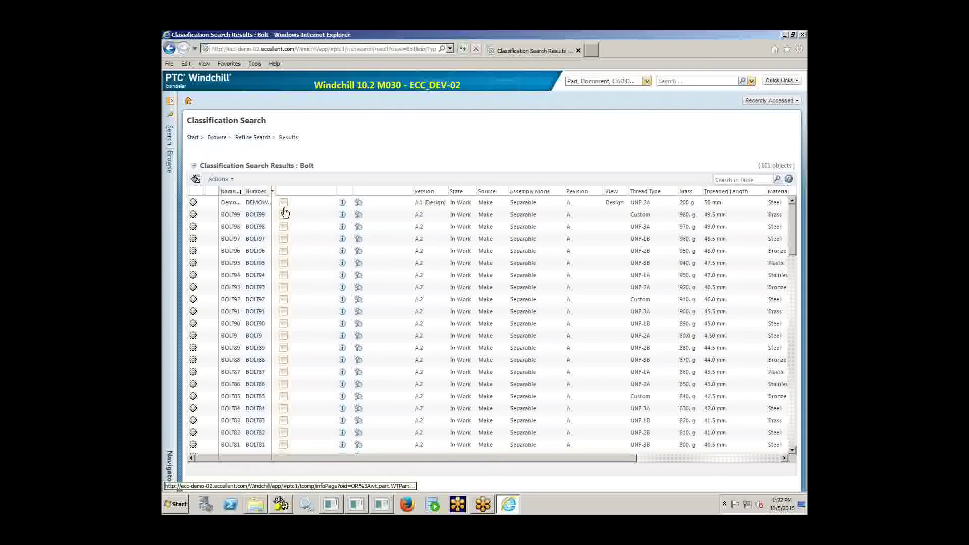
# Step: Refine the Bolt search to head type T, run it, and review the attributes of the resulting bolts
pyautogui.click(171, 49)
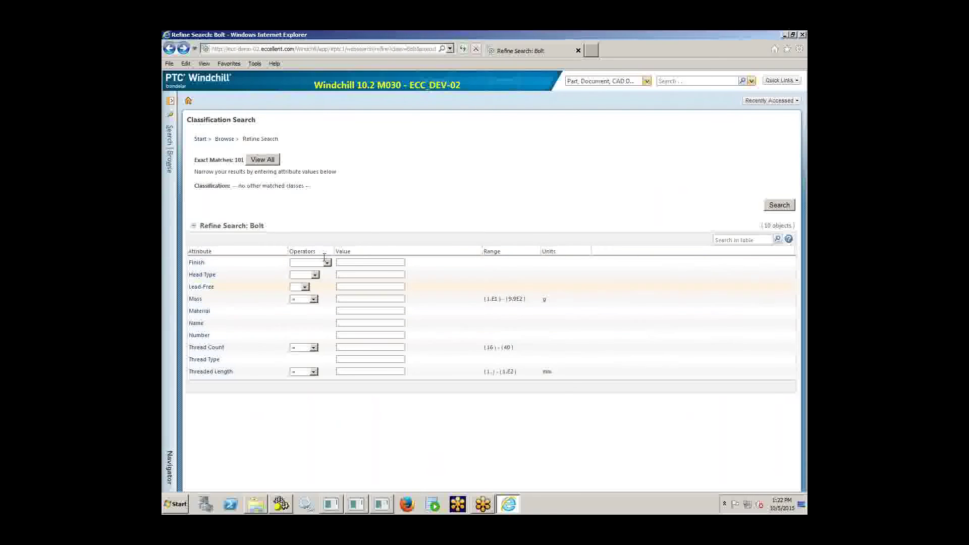
pyautogui.click(308, 277)
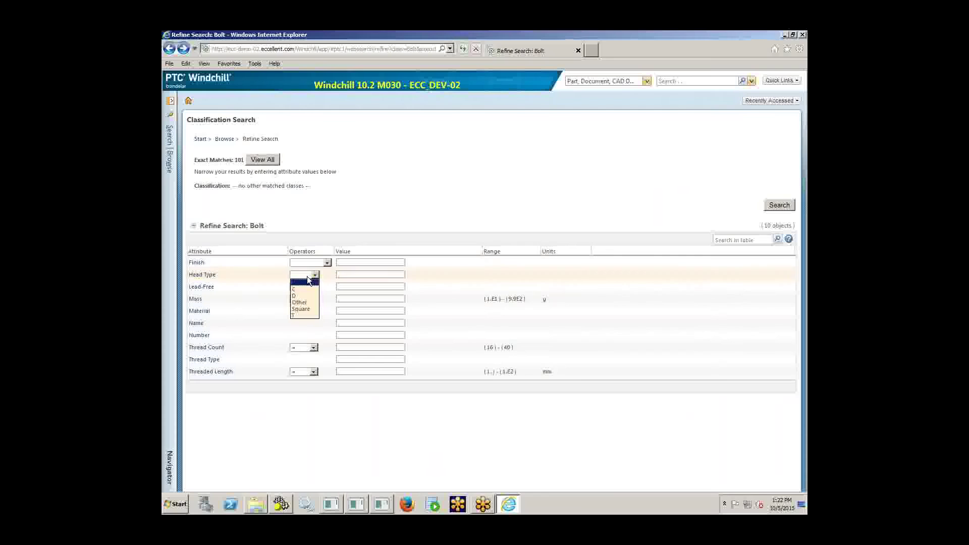
pyautogui.click(298, 315)
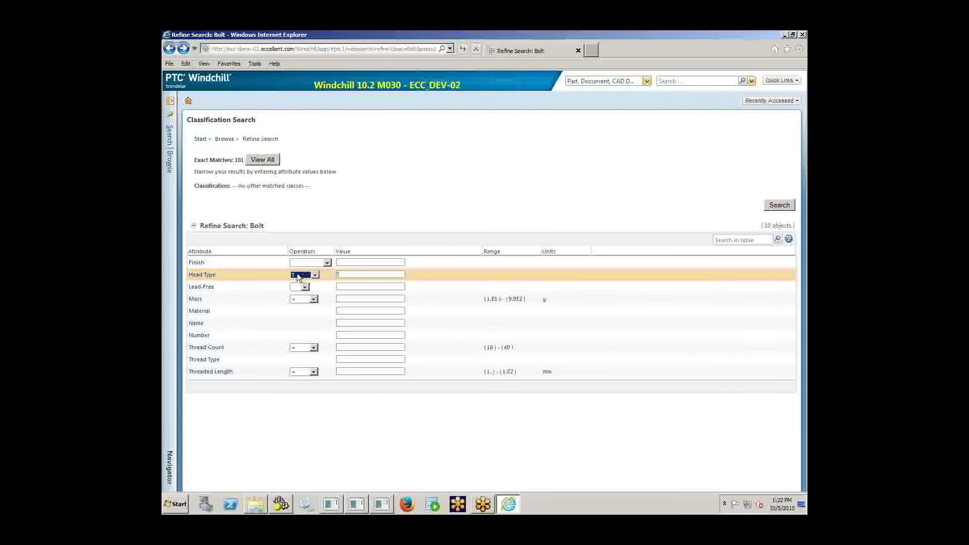
pyautogui.press('Tab')
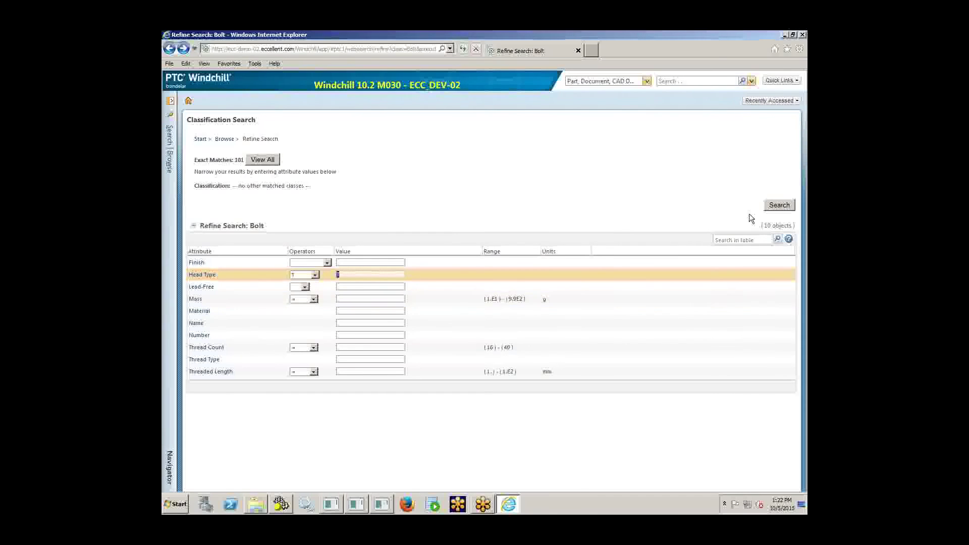
pyautogui.click(779, 204)
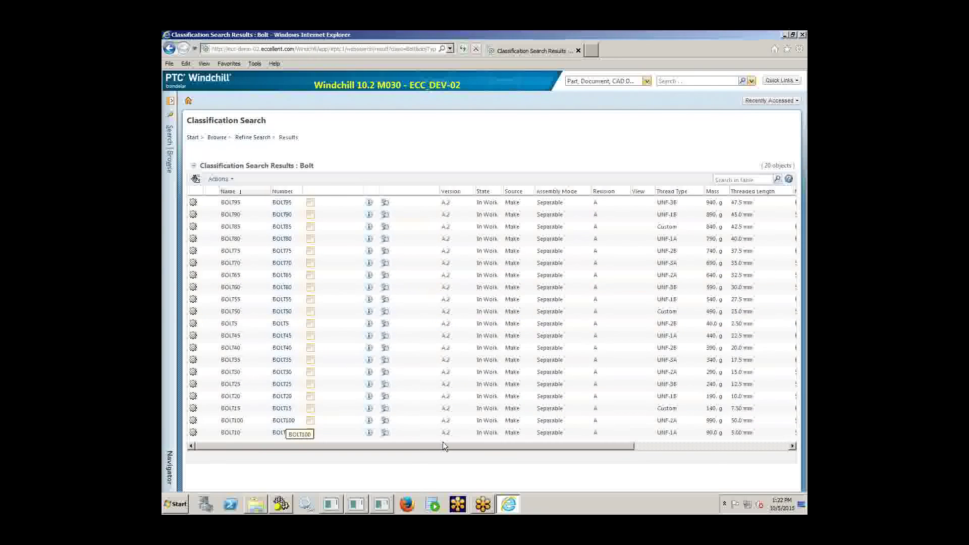
pyautogui.click(665, 445)
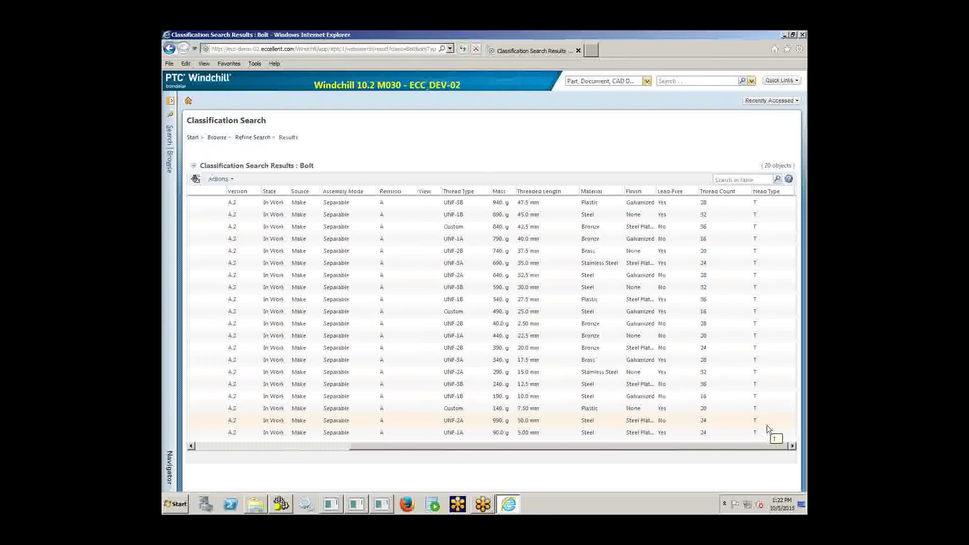
pyautogui.click(303, 446)
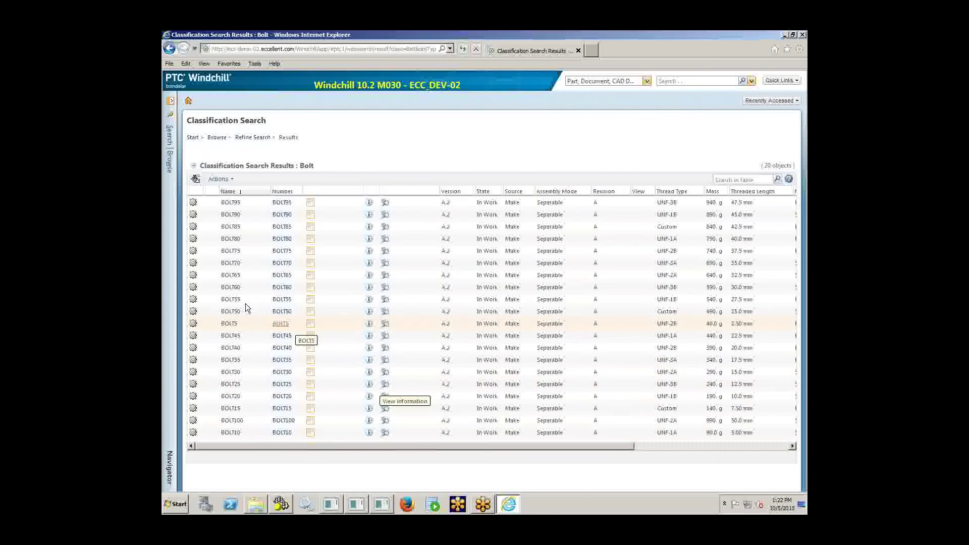
# Step: Find parts similar to BOLT60, matching only its thread type UNF-3B
pyautogui.click(385, 288)
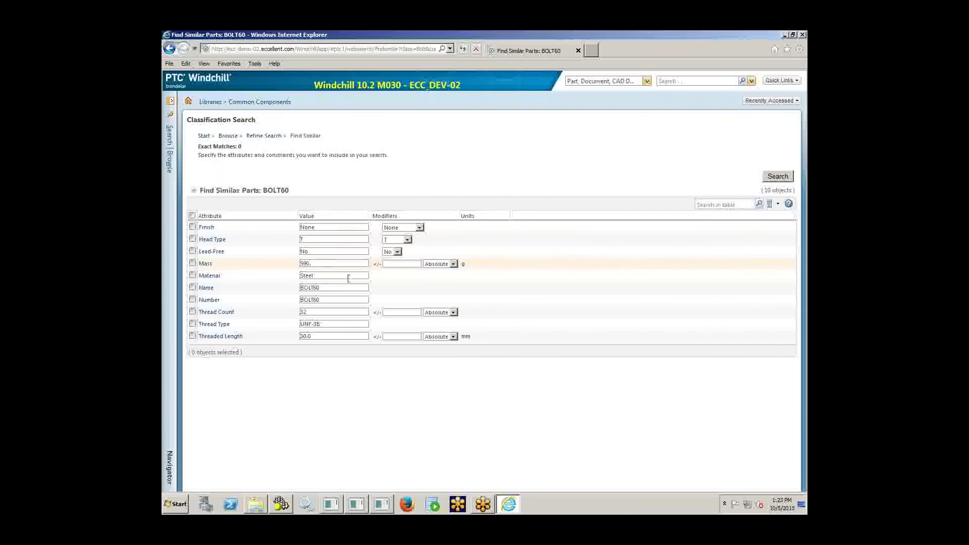
pyautogui.click(192, 323)
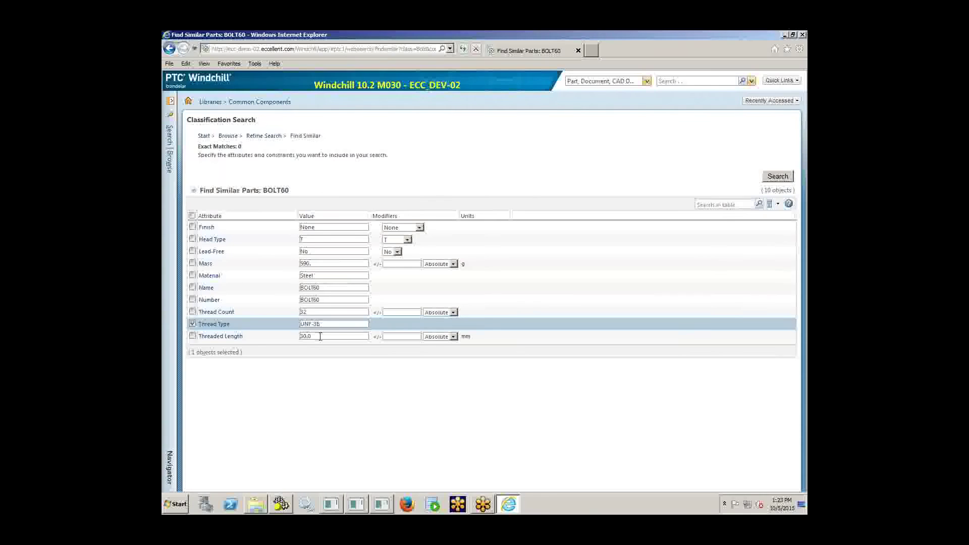
pyautogui.click(778, 177)
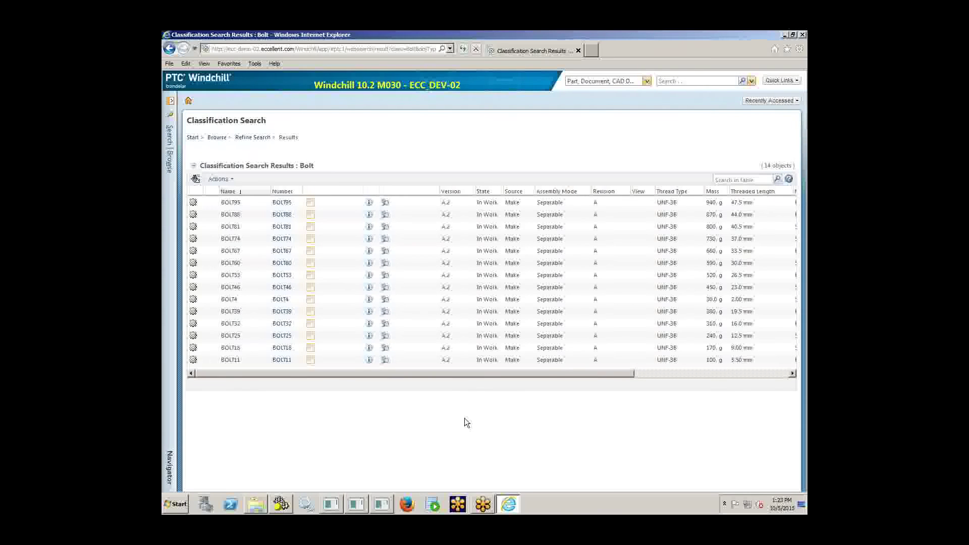
# Step: Review the classification attributes of the similar bolts and open BOLT4's information page
pyautogui.click(703, 374)
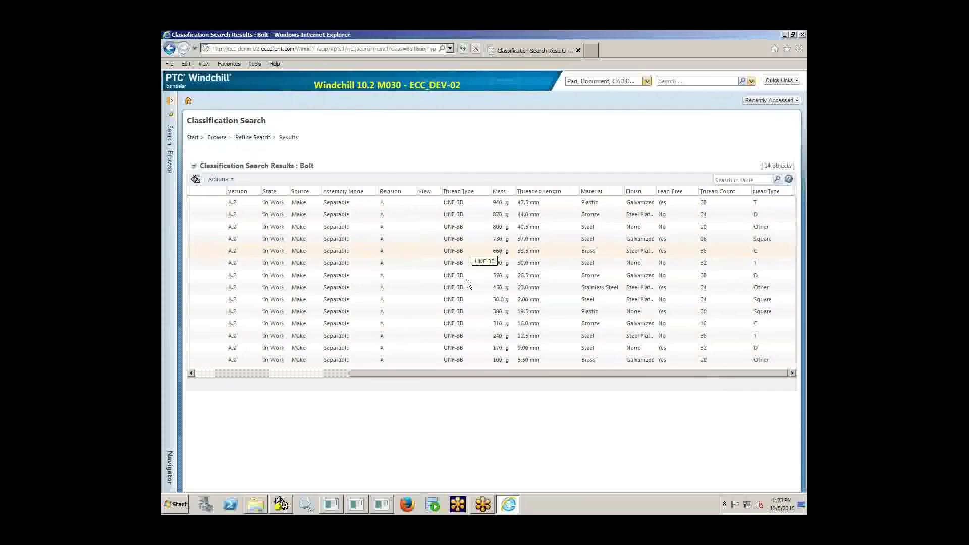
pyautogui.click(330, 375)
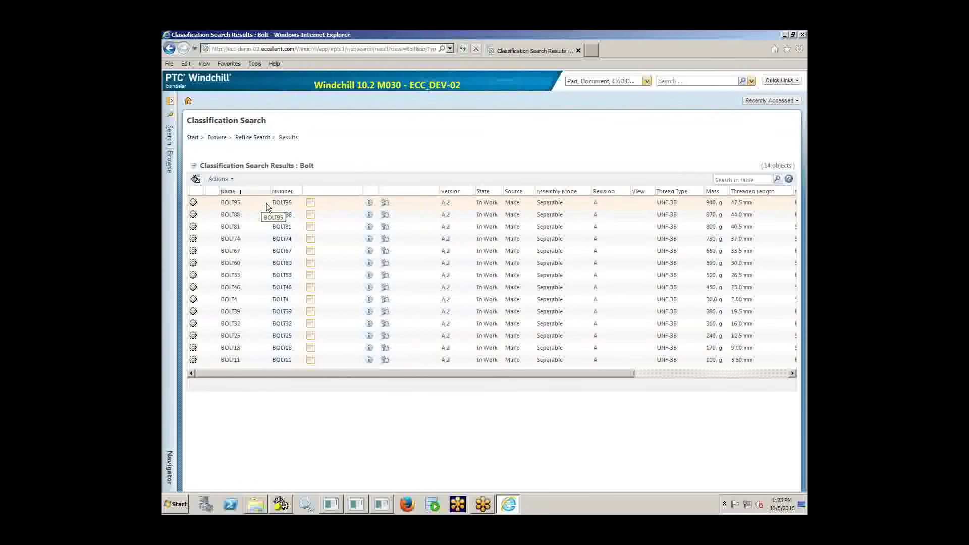
pyautogui.click(369, 301)
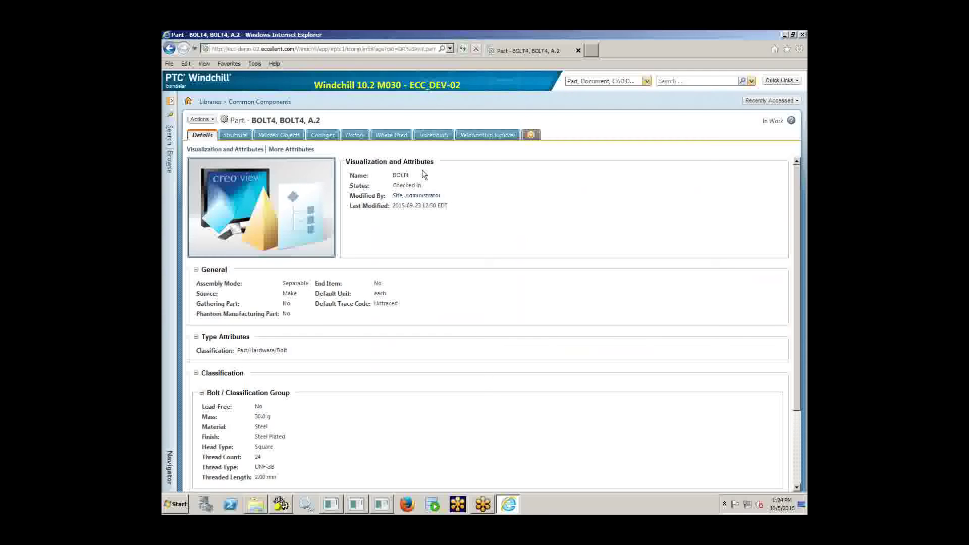
# Step: Start a new classification search and open the search criteria for the whole Hardware class
pyautogui.click(752, 81)
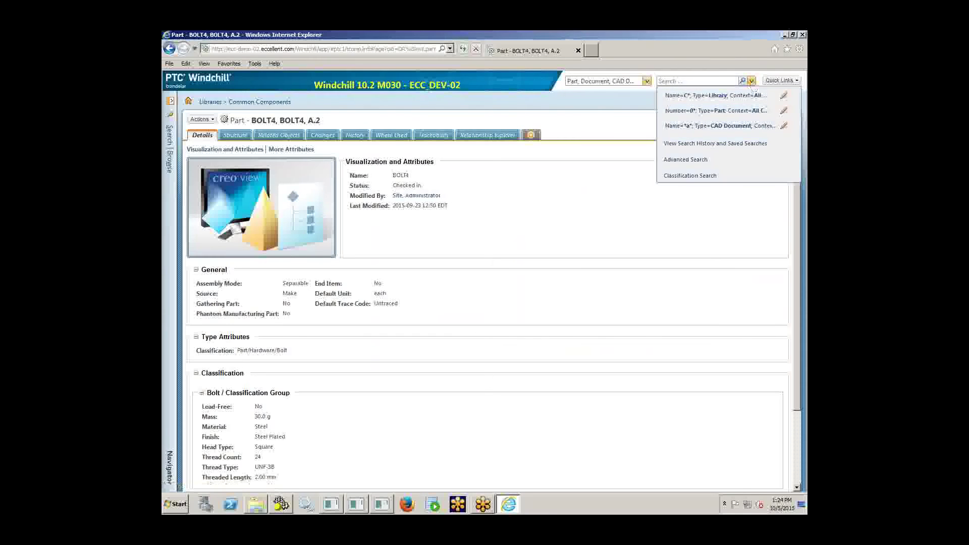
pyautogui.click(691, 176)
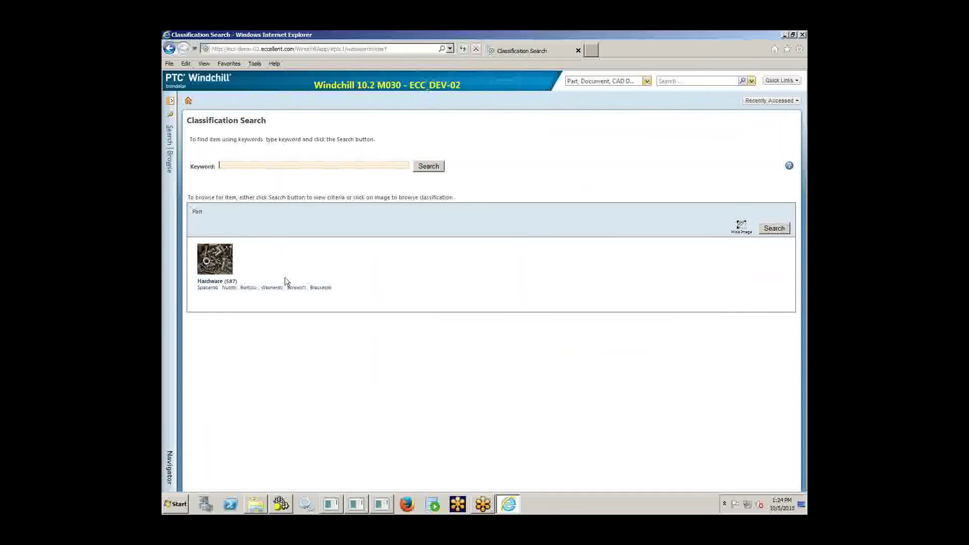
pyautogui.click(209, 283)
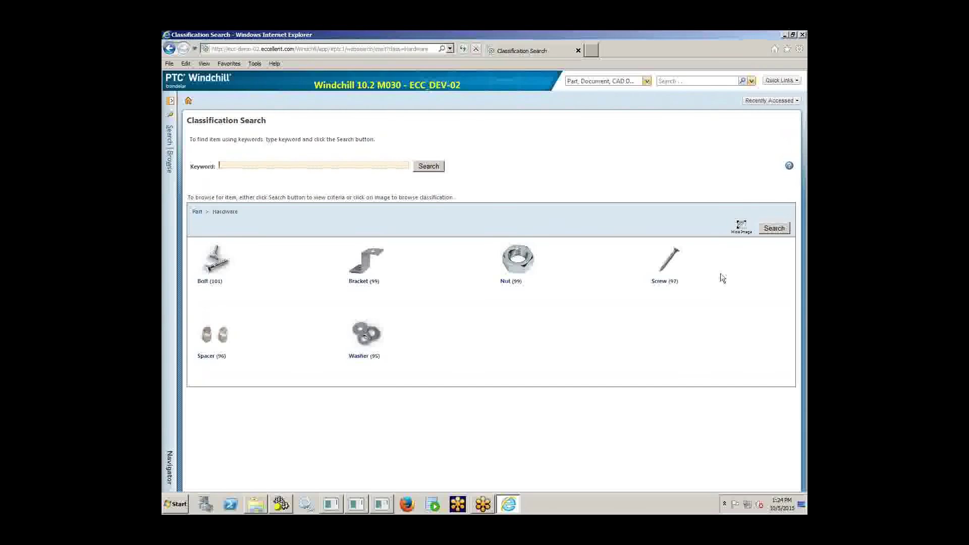
pyautogui.click(780, 229)
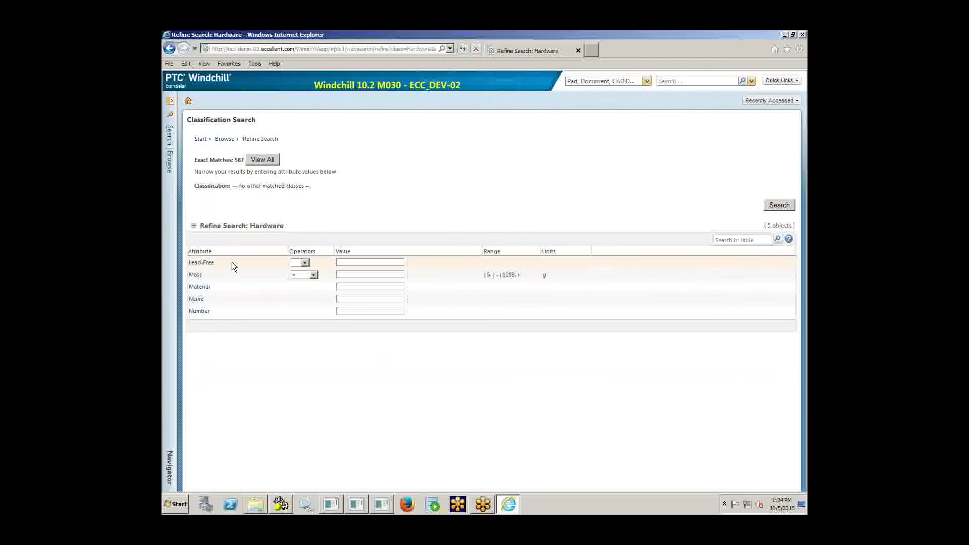
# Step: Refine the Hardware search to a mass range of 200 to 400 g, run it, and check the number of exact matches
pyautogui.click(314, 275)
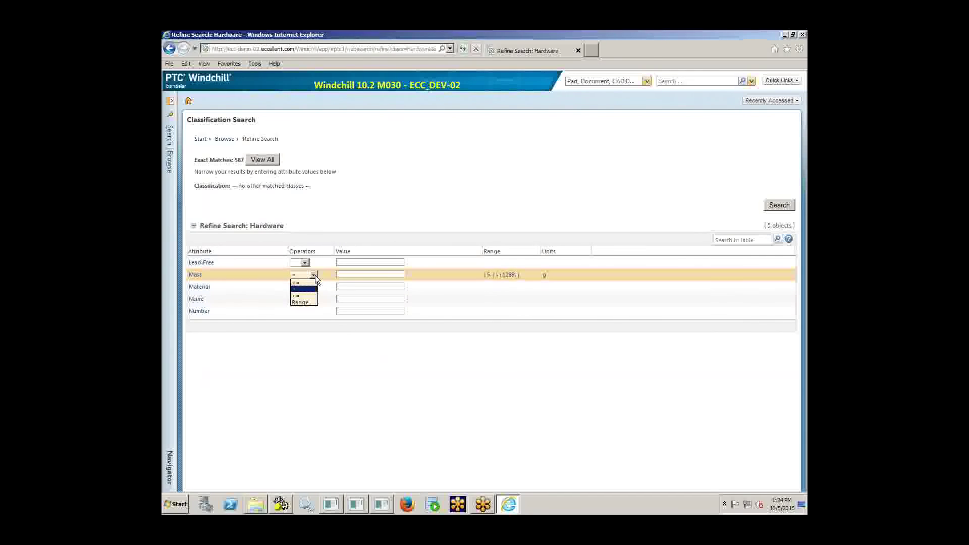
pyautogui.click(305, 302)
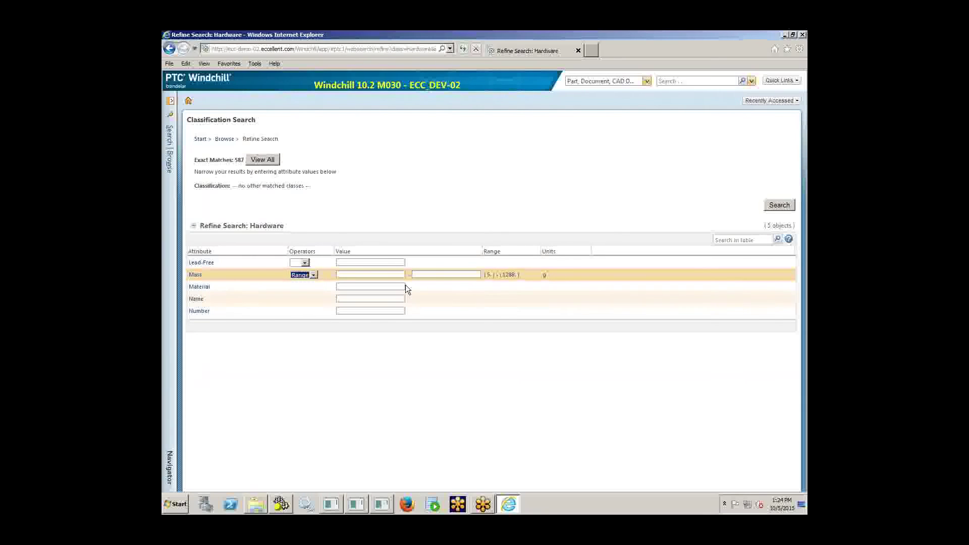
pyautogui.click(383, 274)
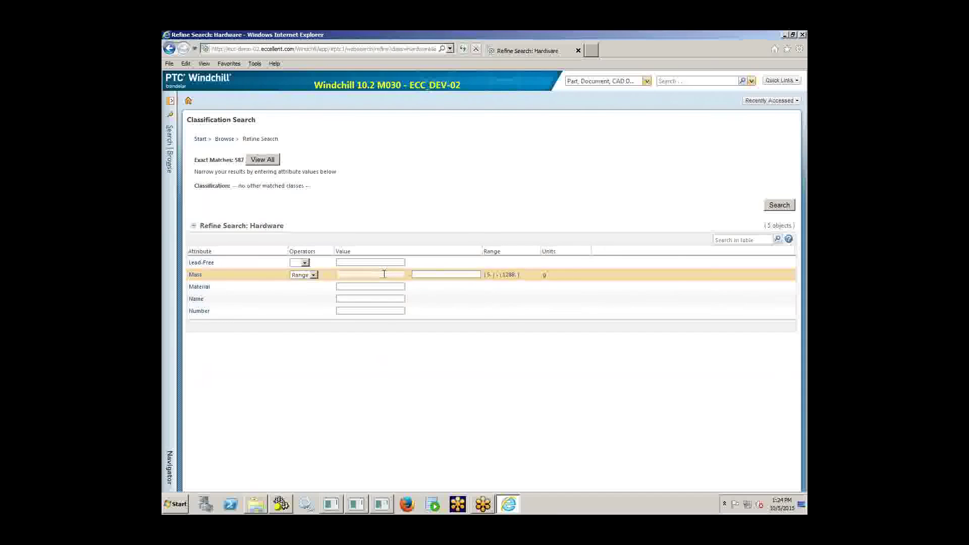
pyautogui.write('200')
pyautogui.click(452, 275)
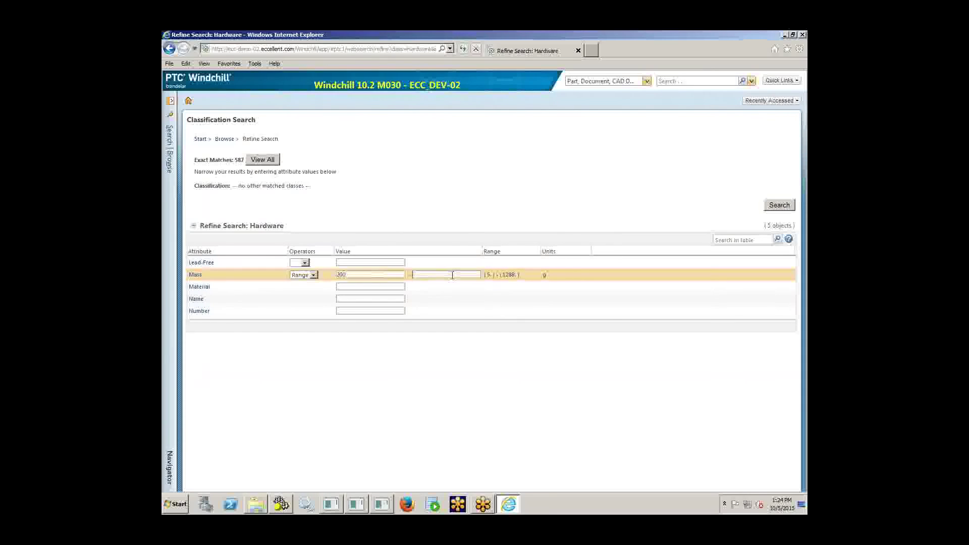
pyautogui.write('400')
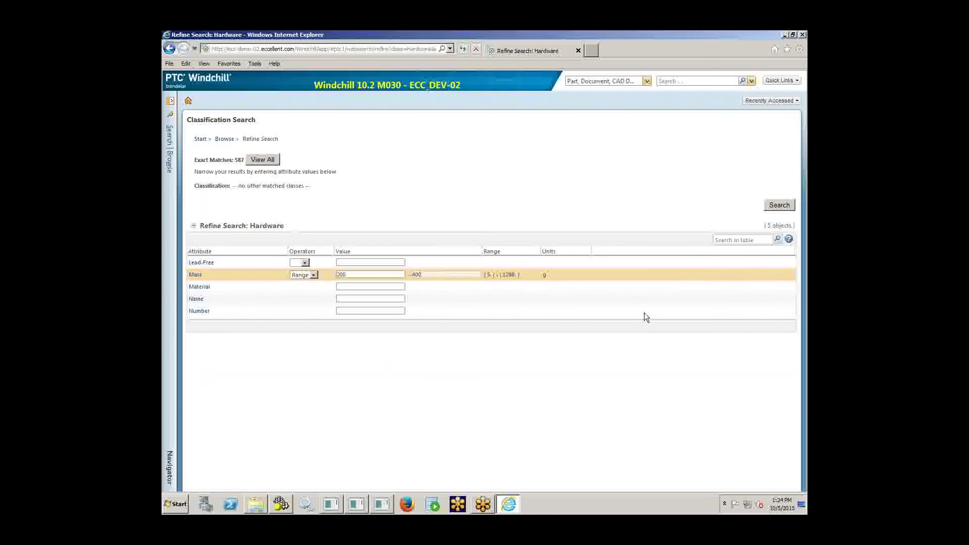
pyautogui.click(780, 206)
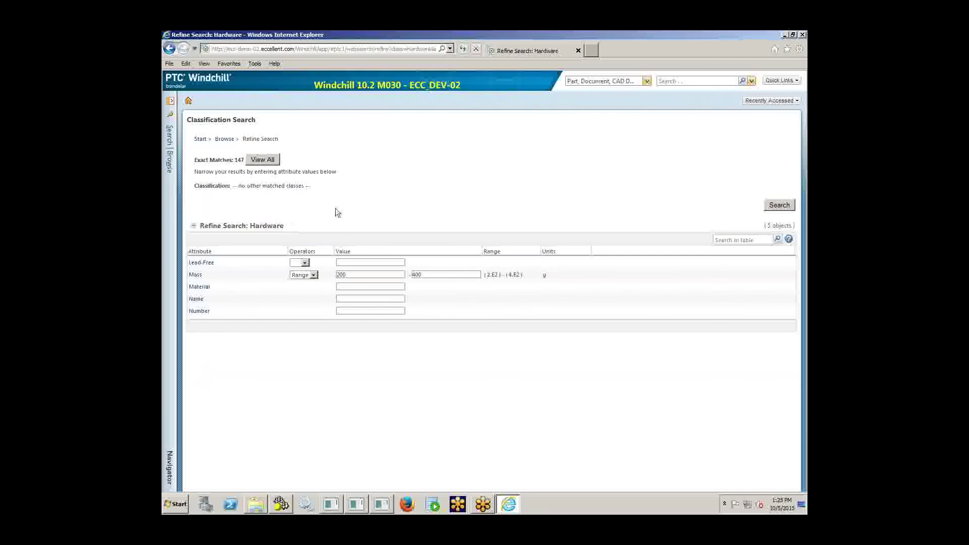
pyautogui.moveTo(191, 164); pyautogui.dragTo(246, 167)
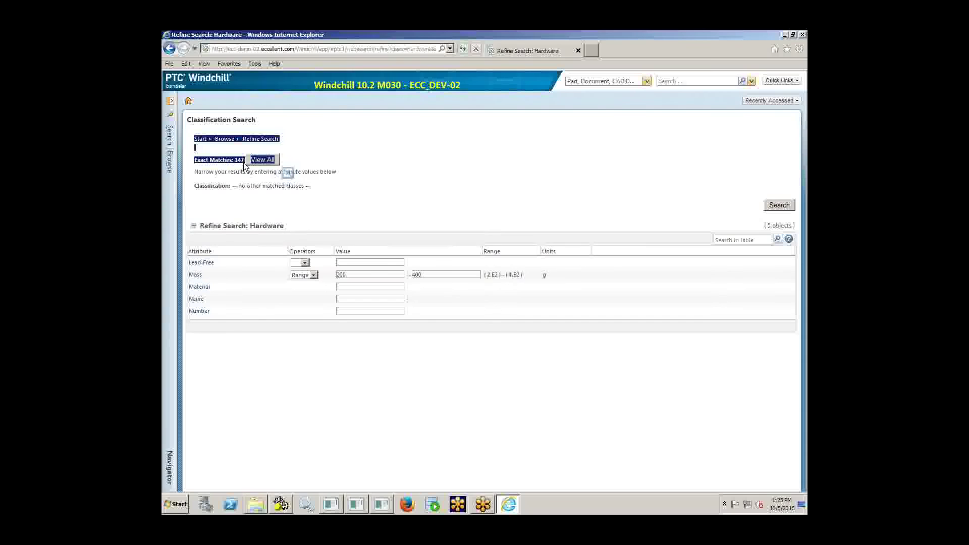
pyautogui.click(475, 172)
# Step: View all matching hardware parts, widen the Name column, and look through the results across the different part classes
pyautogui.click(266, 160)
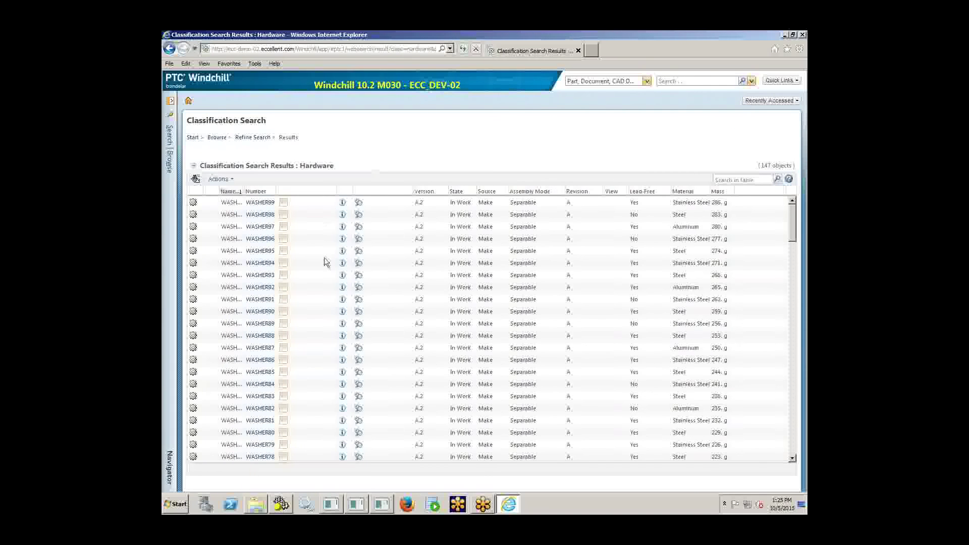
pyautogui.moveTo(252, 191); pyautogui.dragTo(282, 190)
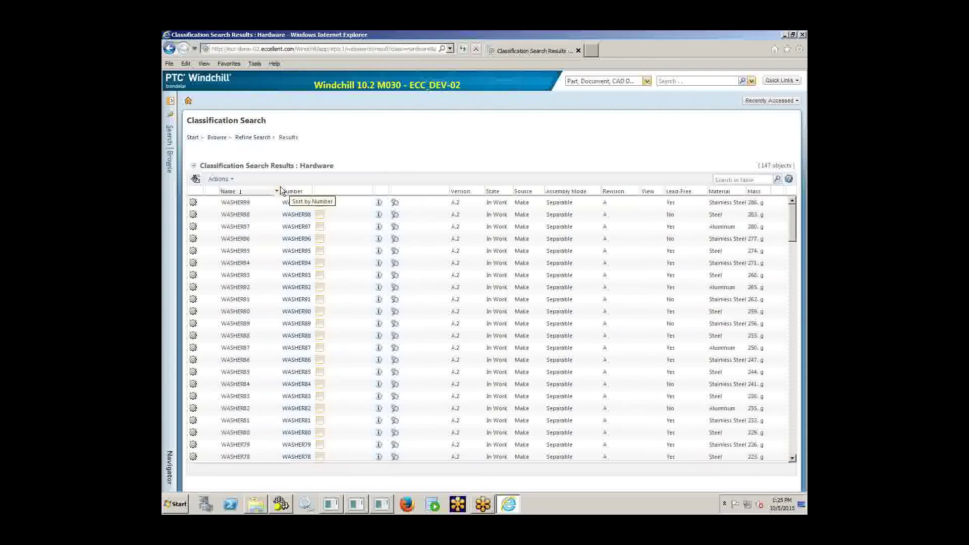
pyautogui.scroll(-1, 336, 303)
pyautogui.scroll(-14, 339, 308)
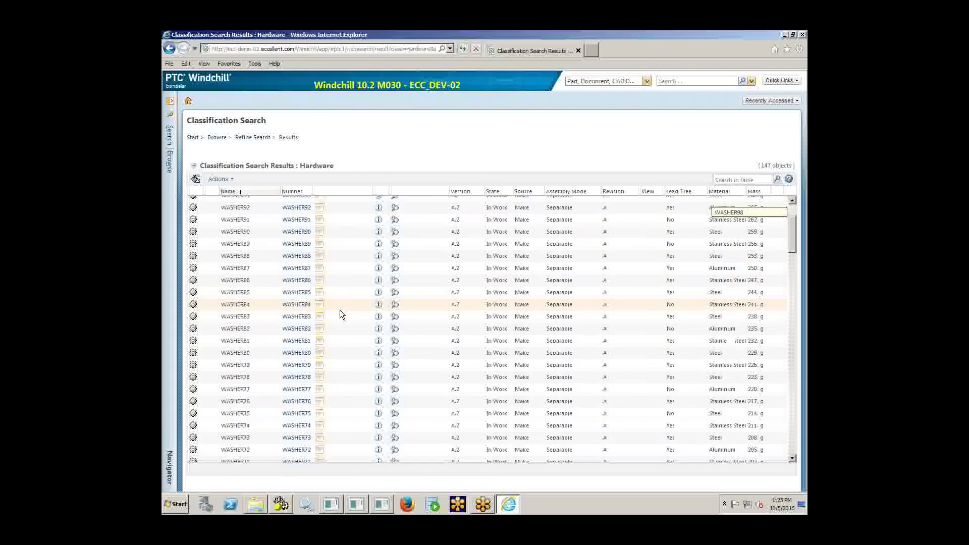
pyautogui.scroll(-10, 289, 308)
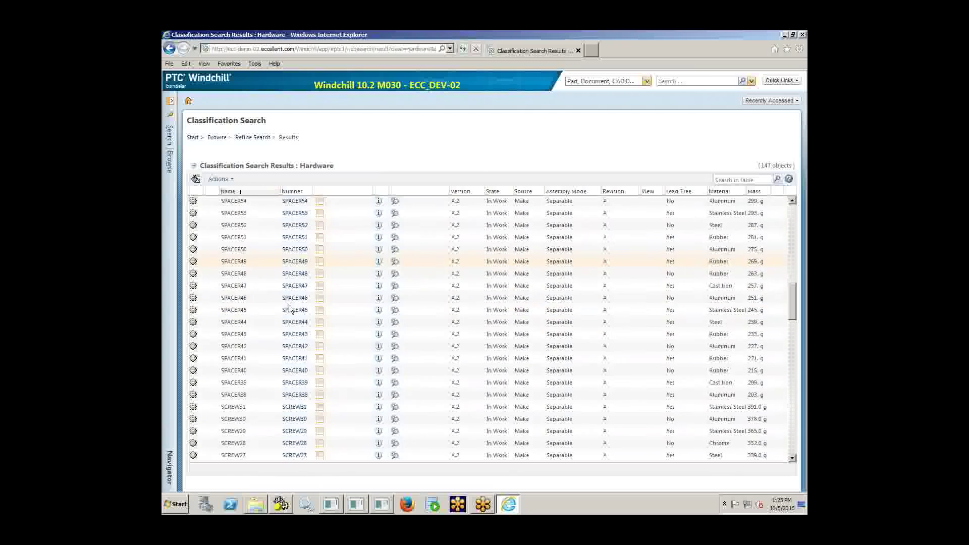
pyautogui.scroll(-6, 244, 319)
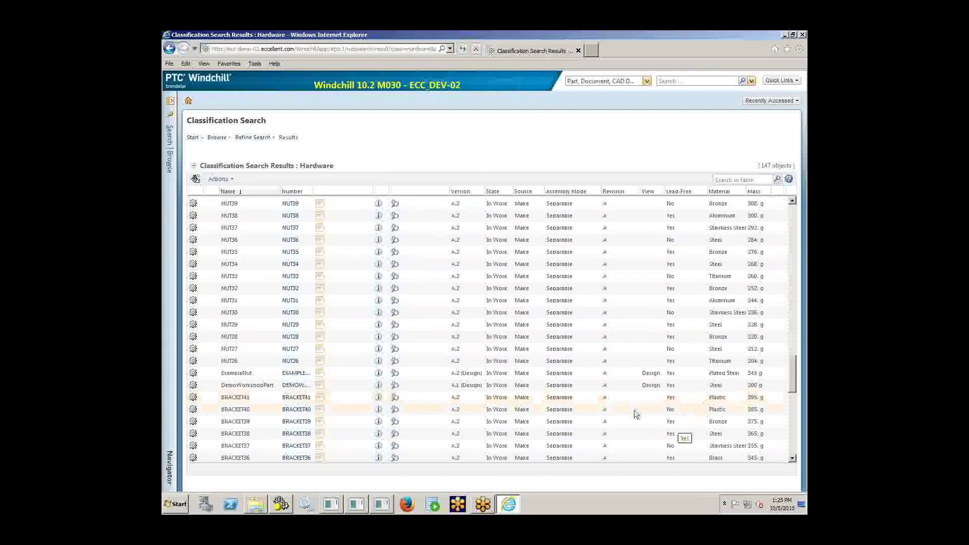